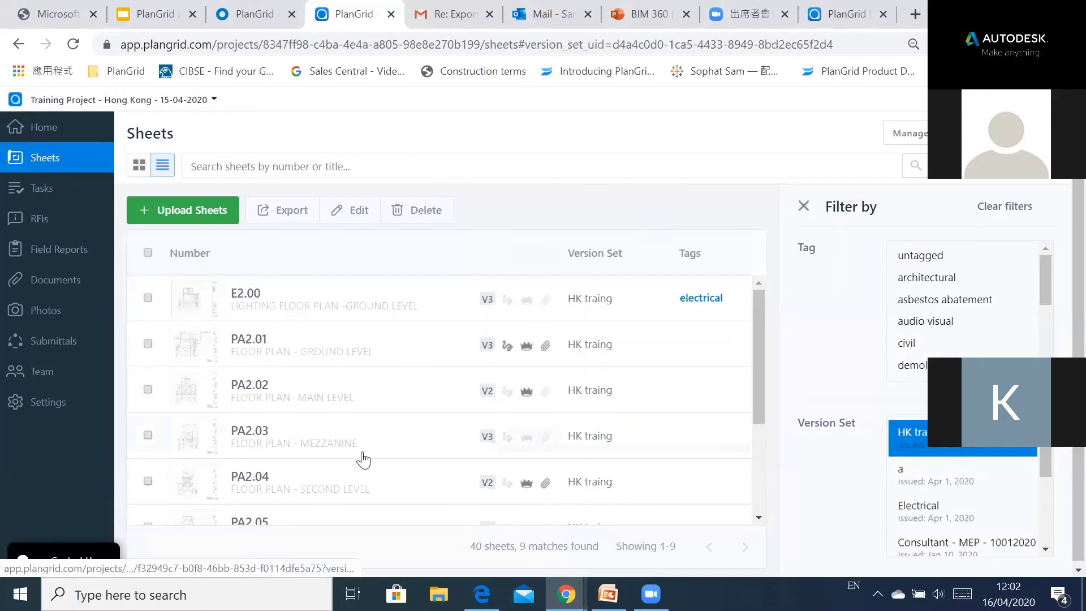
- View the PA2.01 ground level floor plan and return to the full sheet list
{"action": "left_click", "coordinate": [190, 354]}
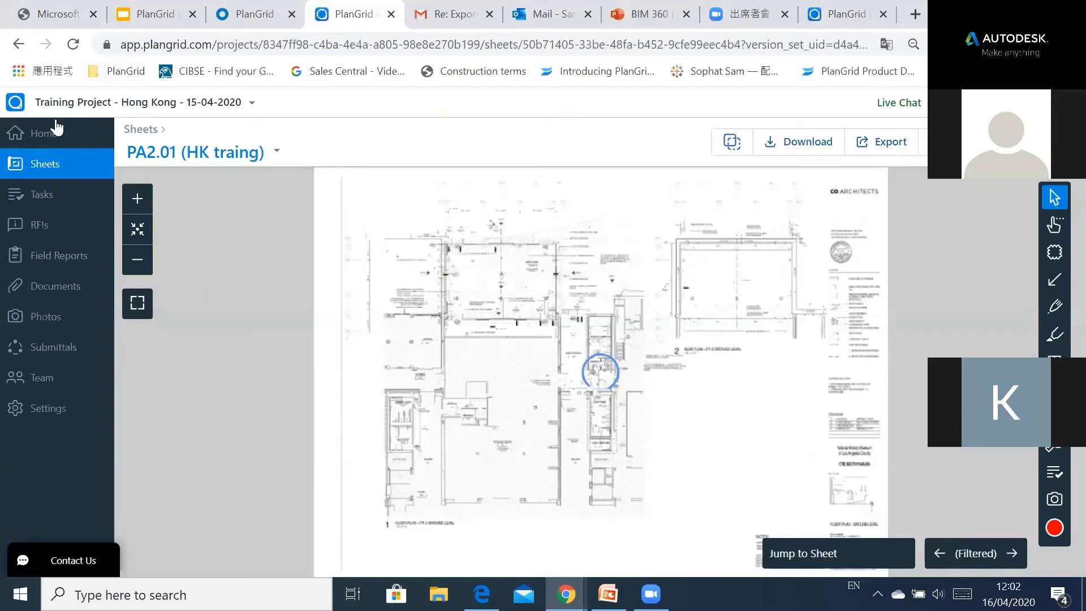
{"action": "left_click", "coordinate": [45, 170]}
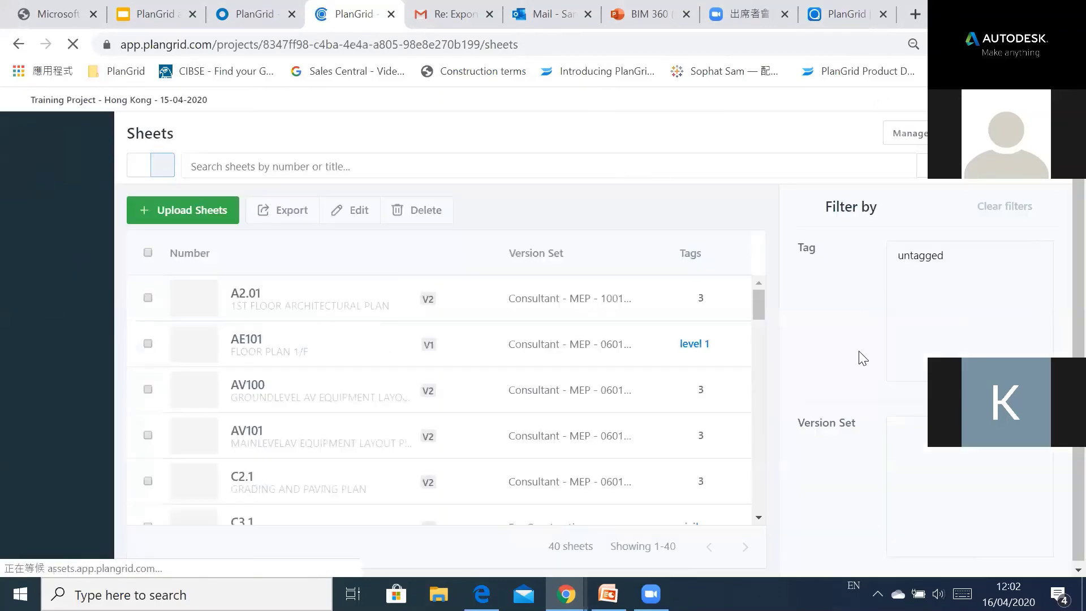
- Examine the project's unfiltered sheet list with its version numbers, version sets and tags
{"action": "scroll", "coordinate": [468, 419], "scroll_direction": "down", "scroll_amount": 3}
{"action": "scroll", "coordinate": [453, 427], "scroll_direction": "down", "scroll_amount": 6}
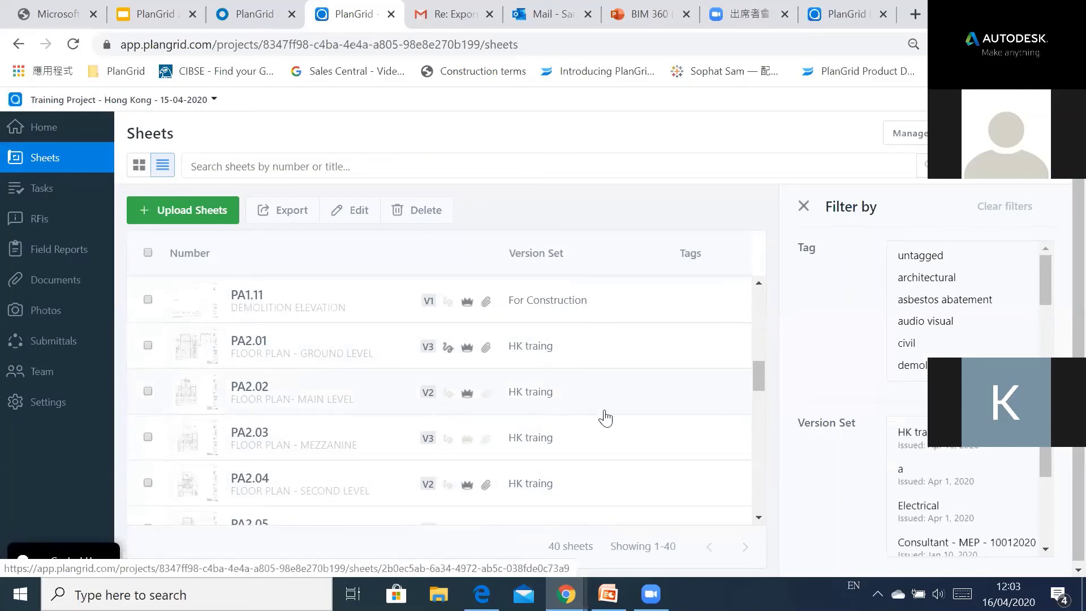
{"action": "scroll", "coordinate": [604, 417], "scroll_direction": "down", "scroll_amount": 6}
{"action": "scroll", "coordinate": [670, 436], "scroll_direction": "down", "scroll_amount": 5}
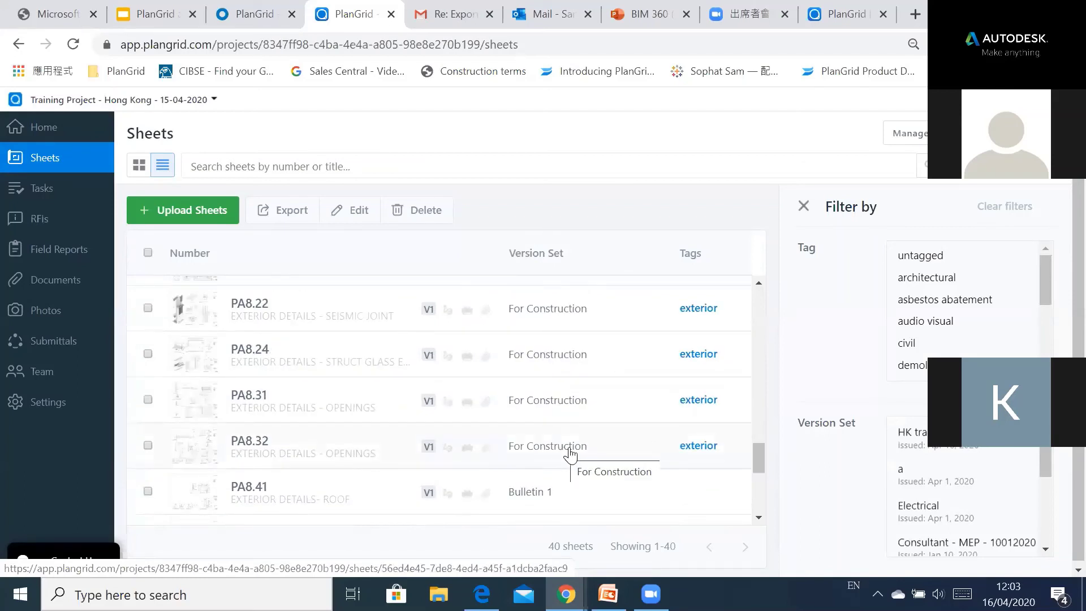
{"action": "scroll", "coordinate": [638, 446], "scroll_direction": "up", "scroll_amount": 8}
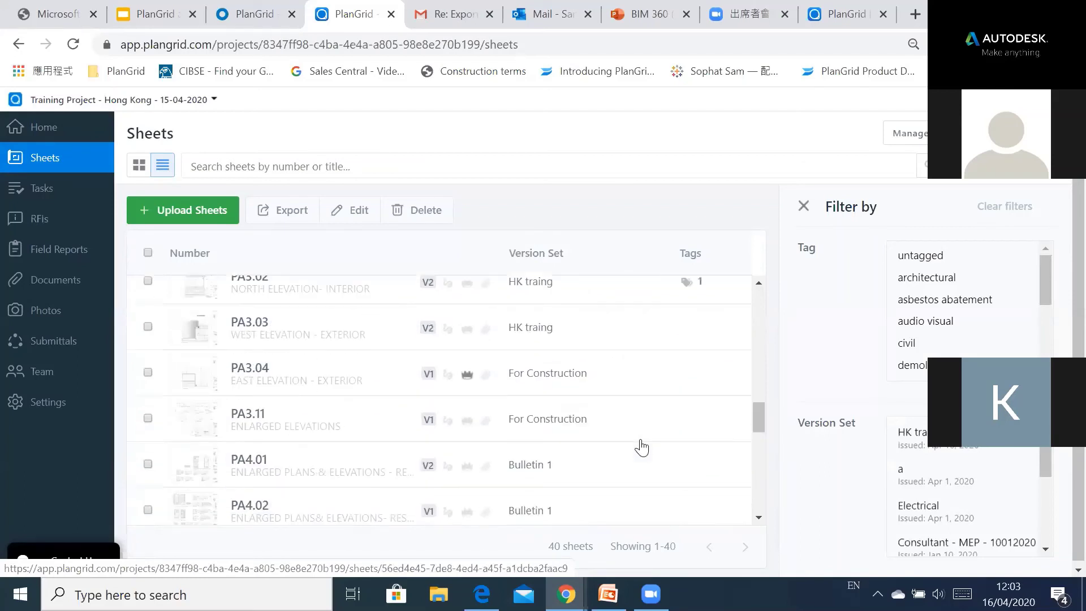
{"action": "scroll", "coordinate": [642, 445], "scroll_direction": "up", "scroll_amount": 5}
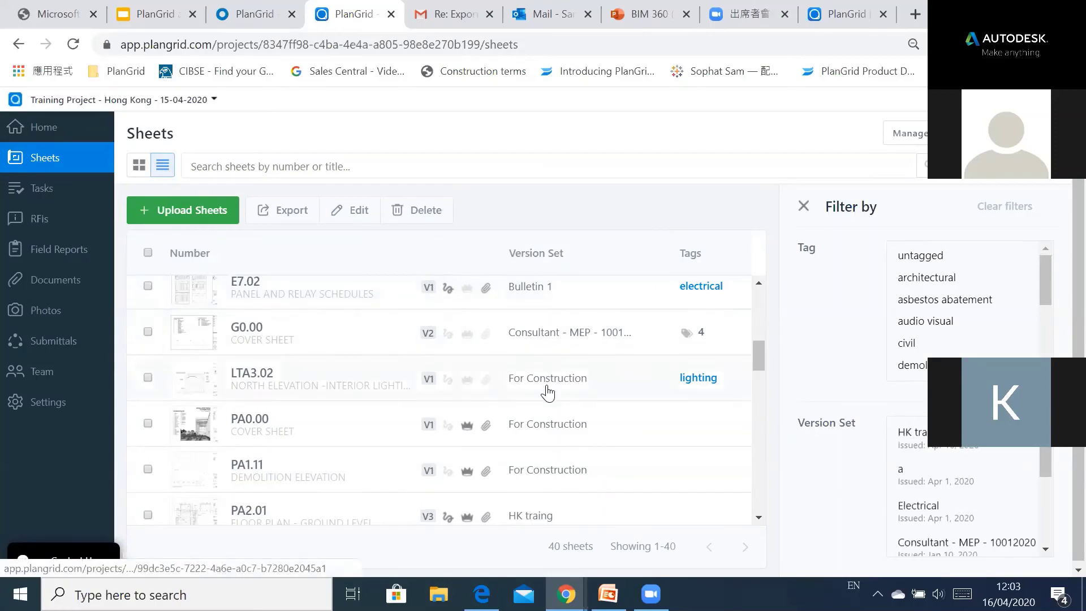
{"action": "scroll", "coordinate": [572, 482], "scroll_direction": "down", "scroll_amount": 3}
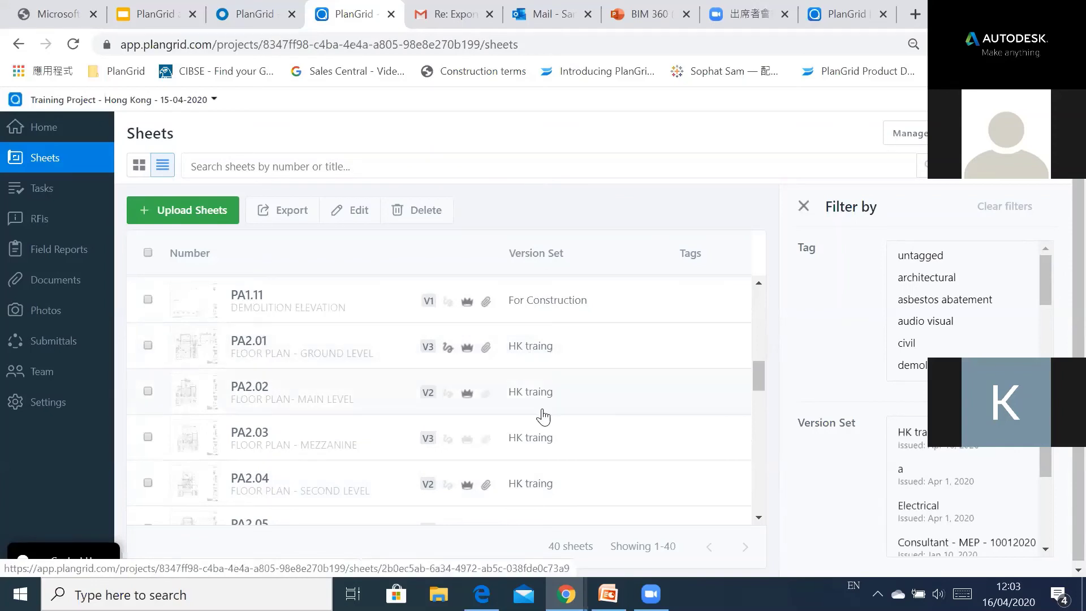
{"action": "scroll", "coordinate": [542, 412], "scroll_direction": "down", "scroll_amount": 6}
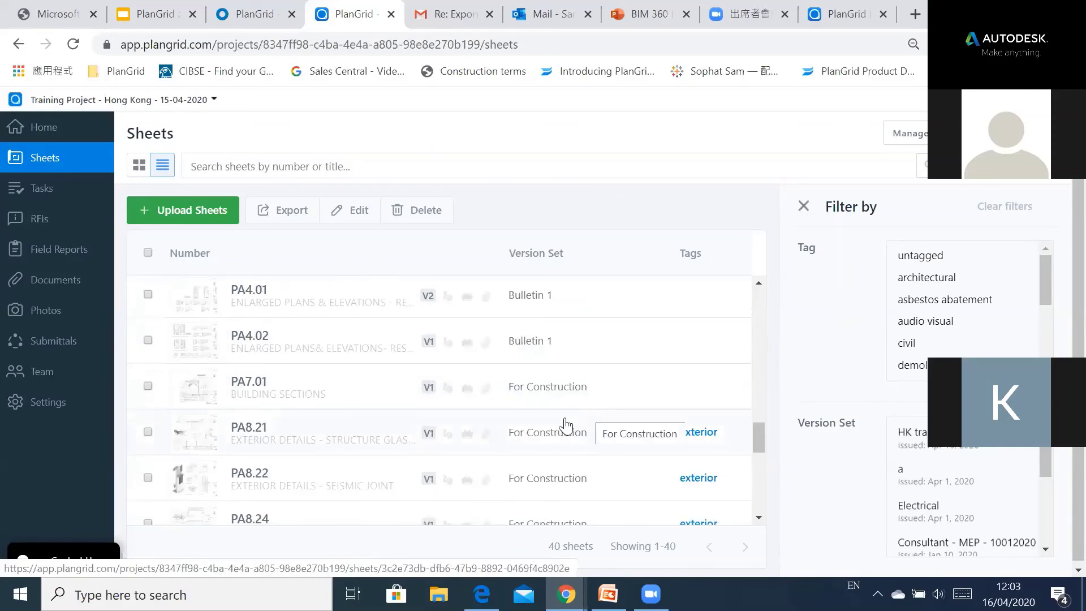
{"action": "scroll", "coordinate": [599, 407], "scroll_direction": "down", "scroll_amount": 5}
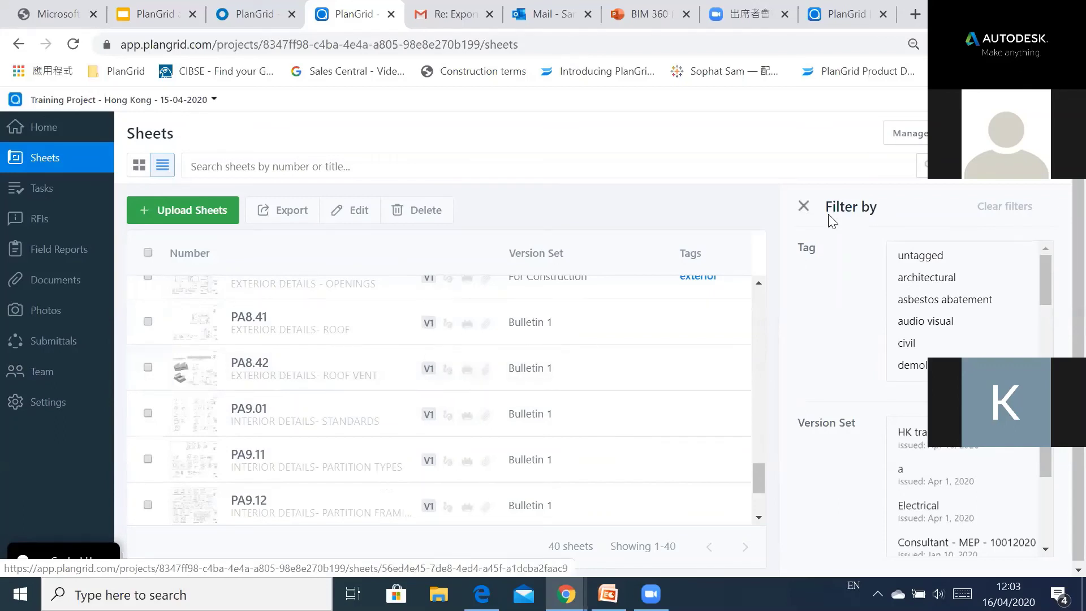
- Open the tasks overview and review the task lists with their counts per status
{"action": "left_click", "coordinate": [42, 192]}
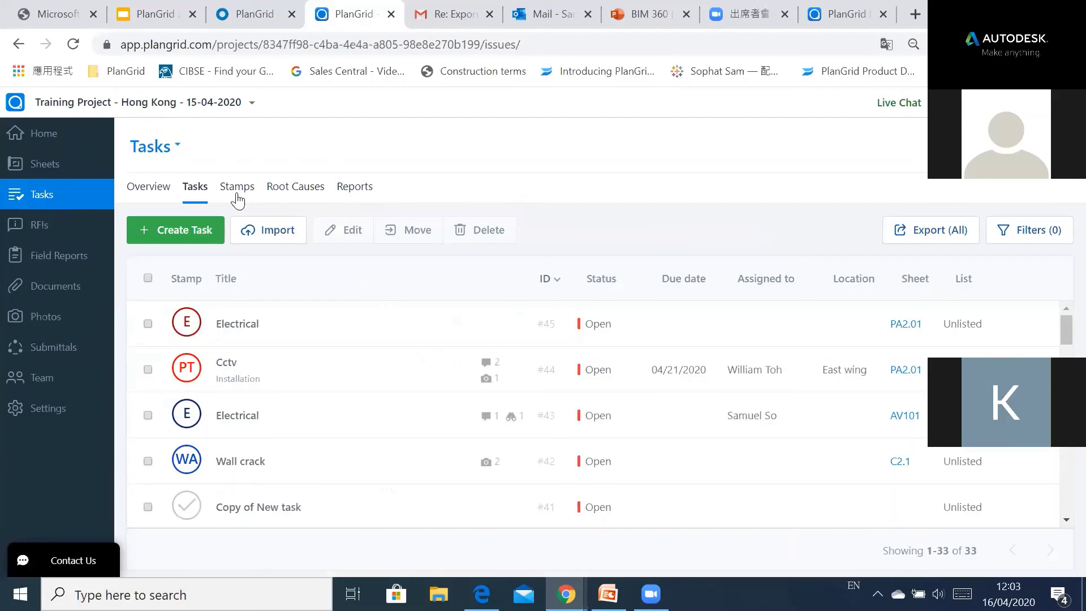
{"action": "left_click", "coordinate": [151, 192]}
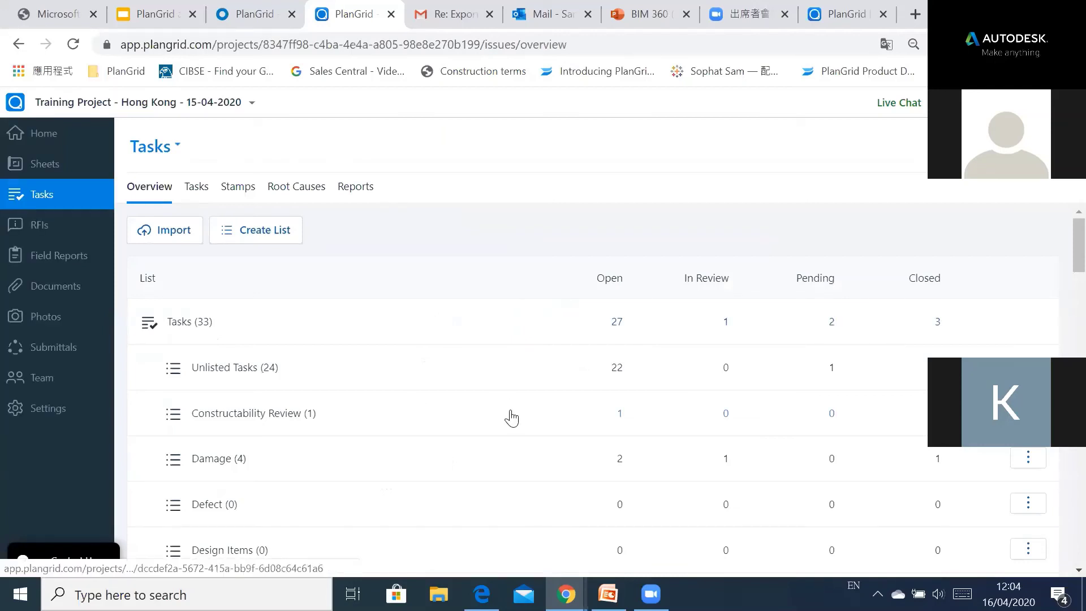
{"action": "scroll", "coordinate": [424, 352], "scroll_direction": "down", "scroll_amount": 3}
{"action": "scroll", "coordinate": [362, 341], "scroll_direction": "up", "scroll_amount": 3}
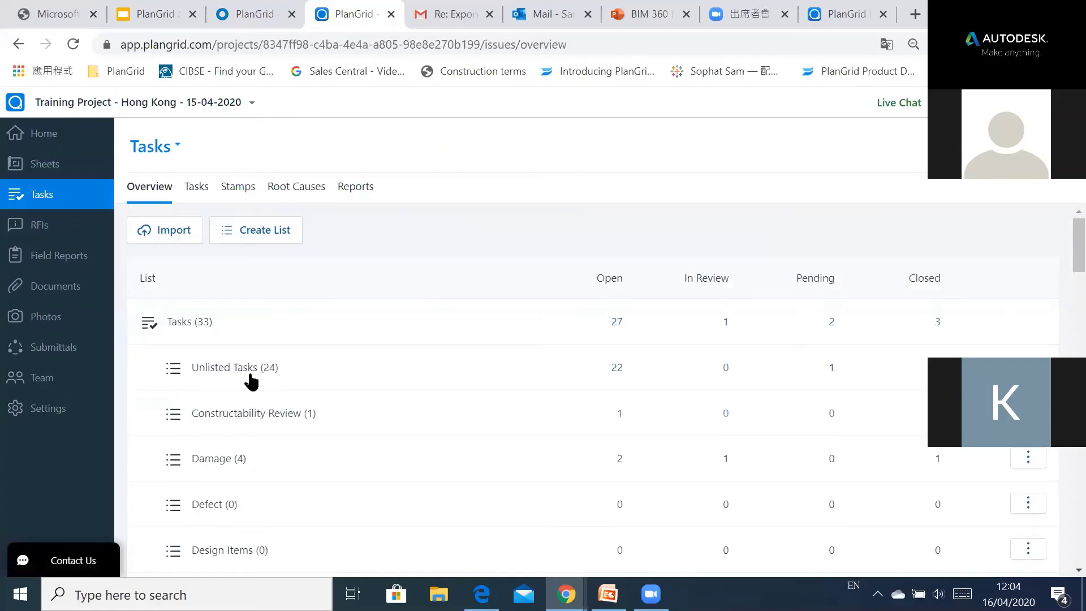
{"action": "scroll", "coordinate": [409, 396], "scroll_direction": "down", "scroll_amount": 5}
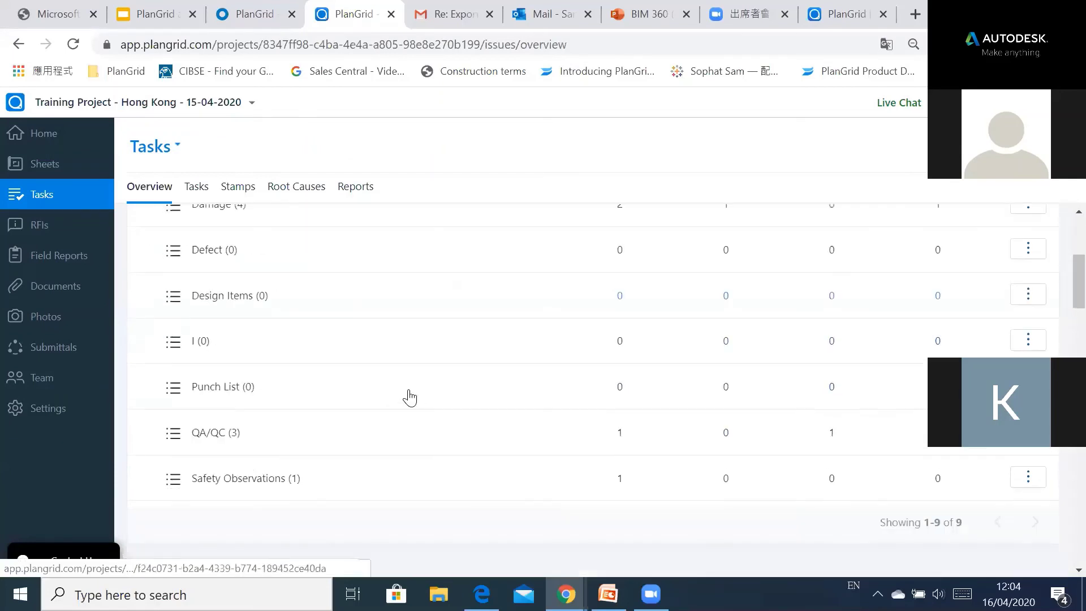
{"action": "scroll", "coordinate": [542, 398], "scroll_direction": "down", "scroll_amount": 3}
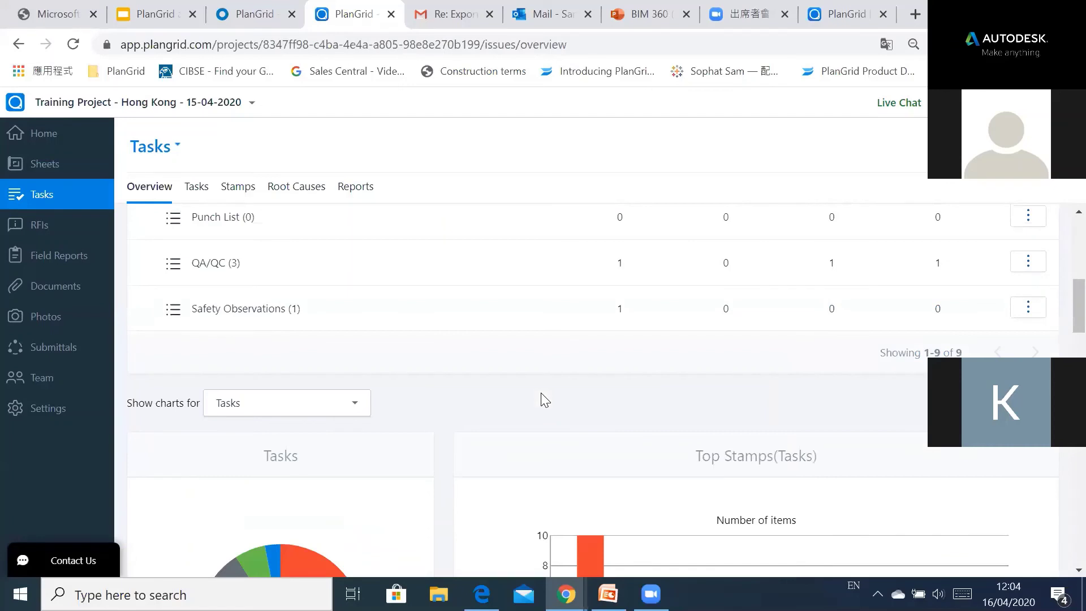
- Examine the overview charts showing tasks by status, top stamps and assignee
{"action": "scroll", "coordinate": [540, 399], "scroll_direction": "down", "scroll_amount": 4}
{"action": "scroll", "coordinate": [614, 404], "scroll_direction": "down", "scroll_amount": 5}
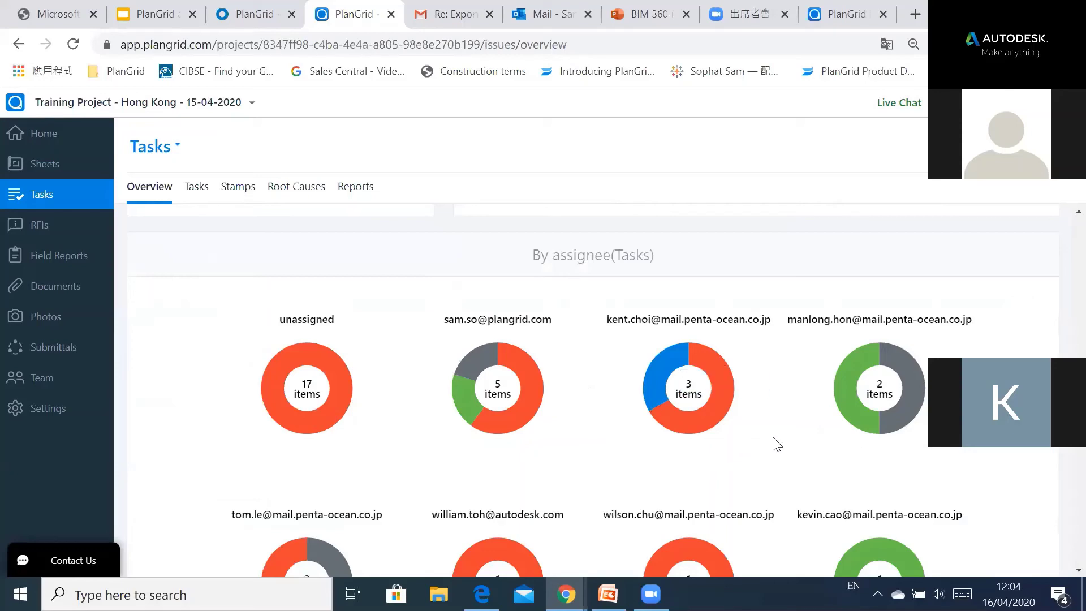
{"action": "scroll", "coordinate": [773, 443], "scroll_direction": "down", "scroll_amount": 2}
{"action": "scroll", "coordinate": [777, 443], "scroll_direction": "down", "scroll_amount": 1}
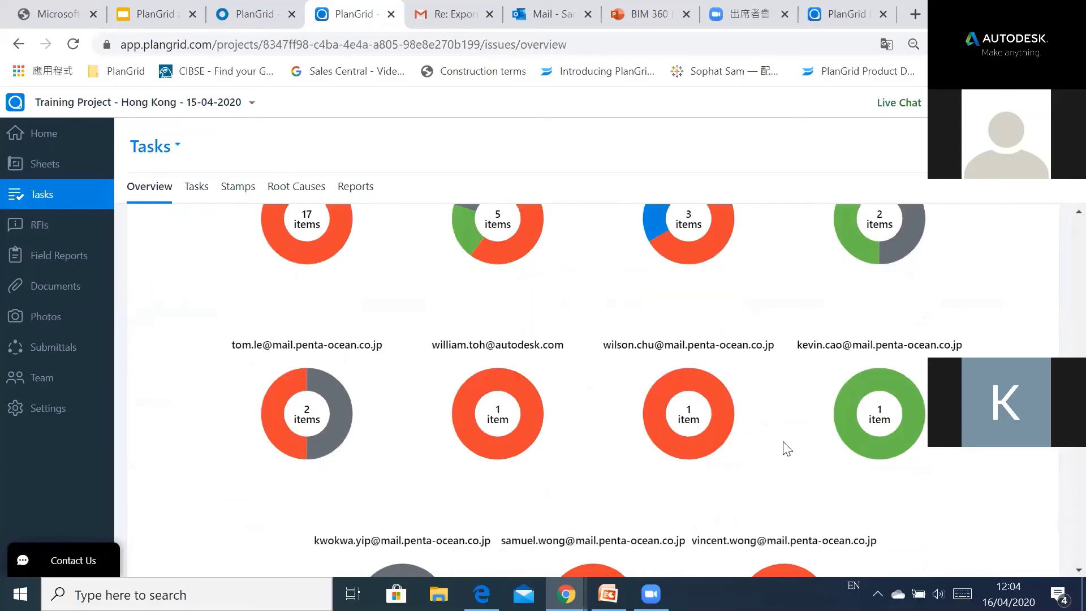
{"action": "scroll", "coordinate": [797, 446], "scroll_direction": "down", "scroll_amount": 4}
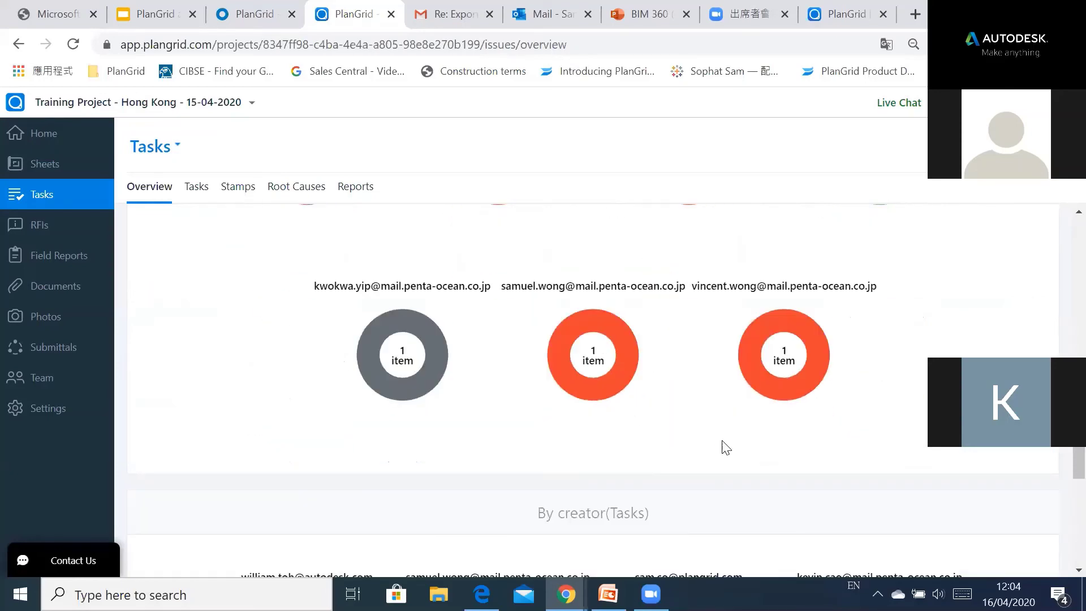
{"action": "scroll", "coordinate": [725, 447], "scroll_direction": "up", "scroll_amount": 4}
{"action": "scroll", "coordinate": [727, 446], "scroll_direction": "up", "scroll_amount": 3}
{"action": "scroll", "coordinate": [569, 391], "scroll_direction": "up", "scroll_amount": 6}
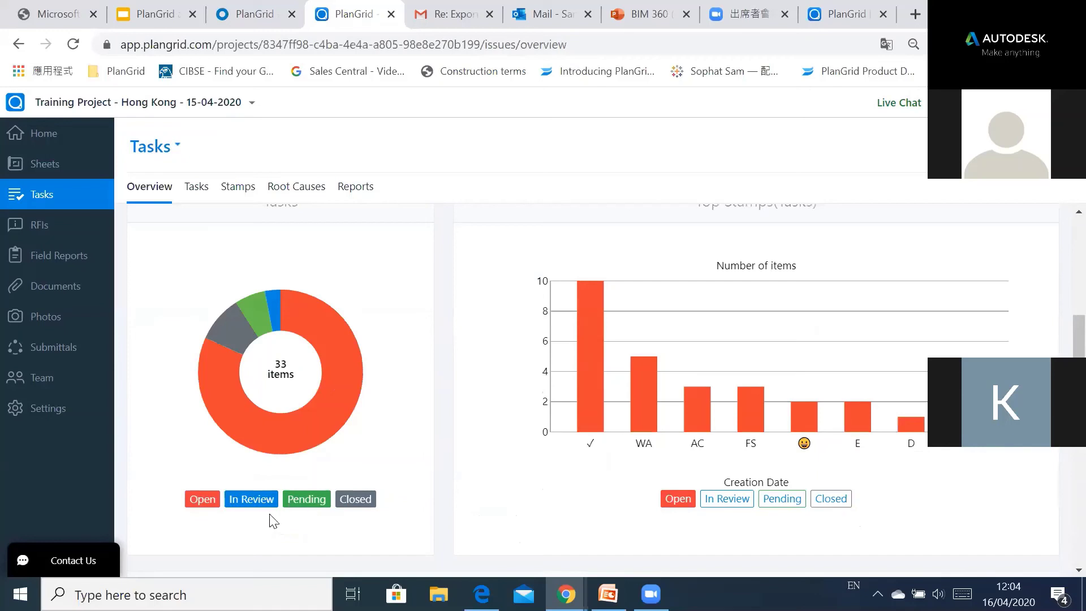
{"action": "scroll", "coordinate": [540, 432], "scroll_direction": "up", "scroll_amount": 6}
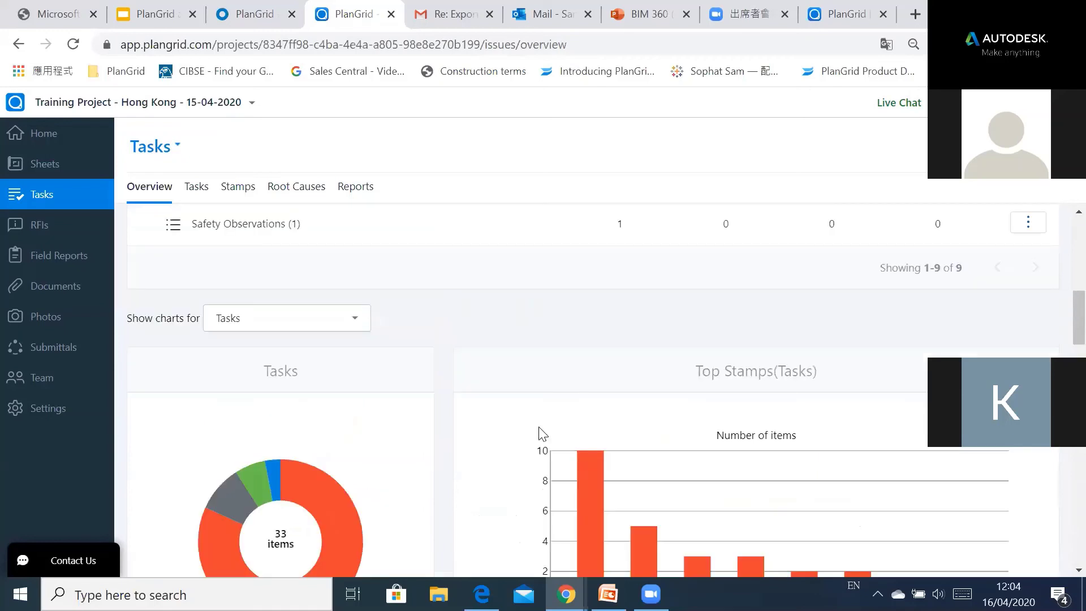
{"action": "scroll", "coordinate": [543, 433], "scroll_direction": "up", "scroll_amount": 5}
- Review the full list of tasks with their statuses, due dates, assignees and linked sheets
{"action": "left_click", "coordinate": [195, 187]}
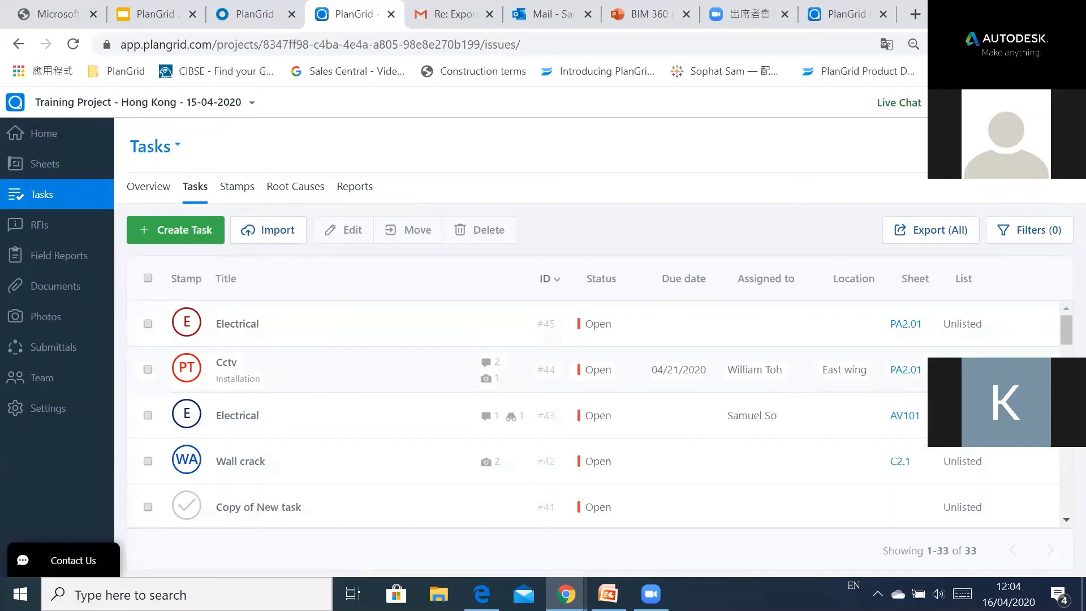
{"action": "scroll", "coordinate": [821, 458], "scroll_direction": "down", "scroll_amount": 7}
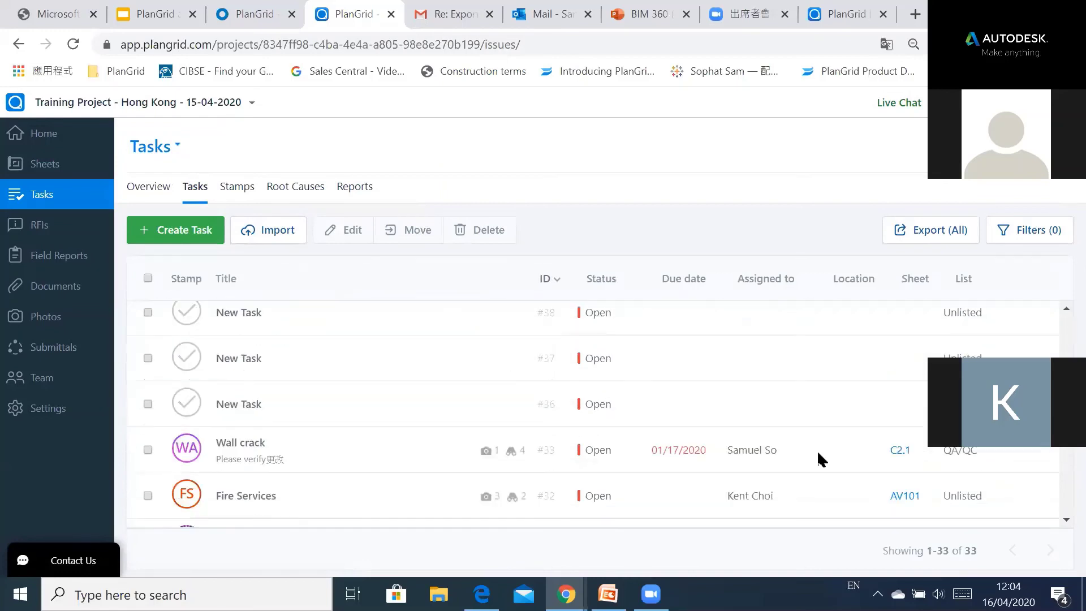
{"action": "scroll", "coordinate": [821, 460], "scroll_direction": "down", "scroll_amount": 5}
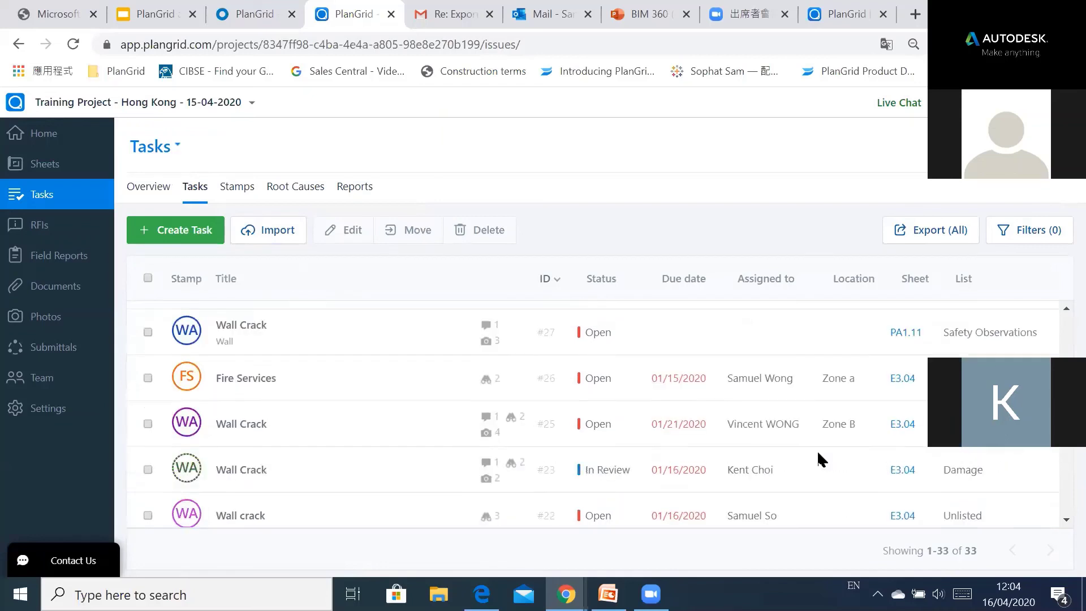
{"action": "scroll", "coordinate": [819, 455], "scroll_direction": "down", "scroll_amount": 3}
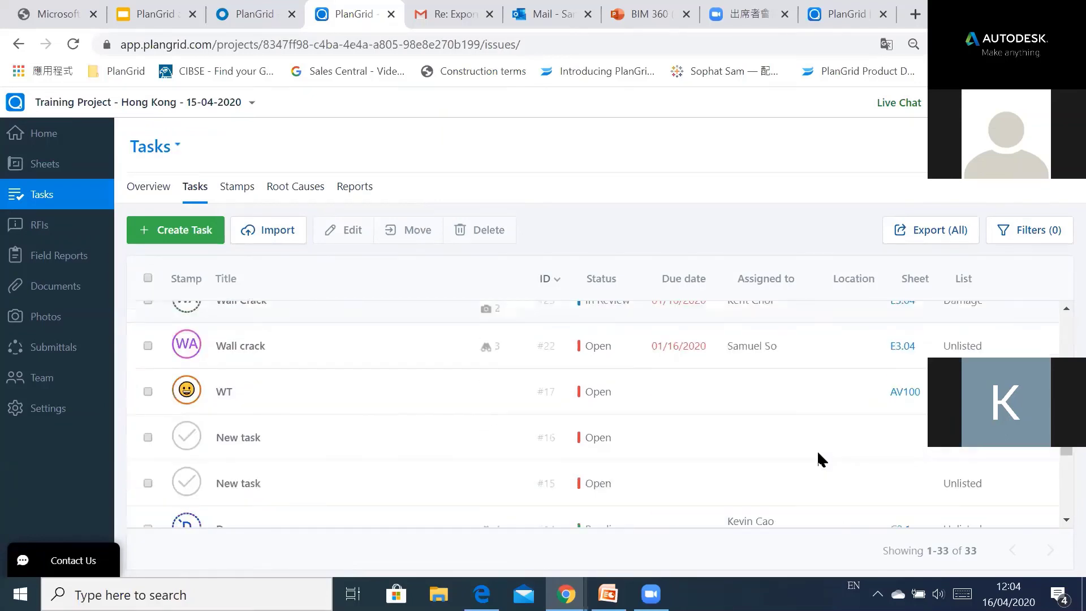
{"action": "scroll", "coordinate": [819, 456], "scroll_direction": "up", "scroll_amount": 3}
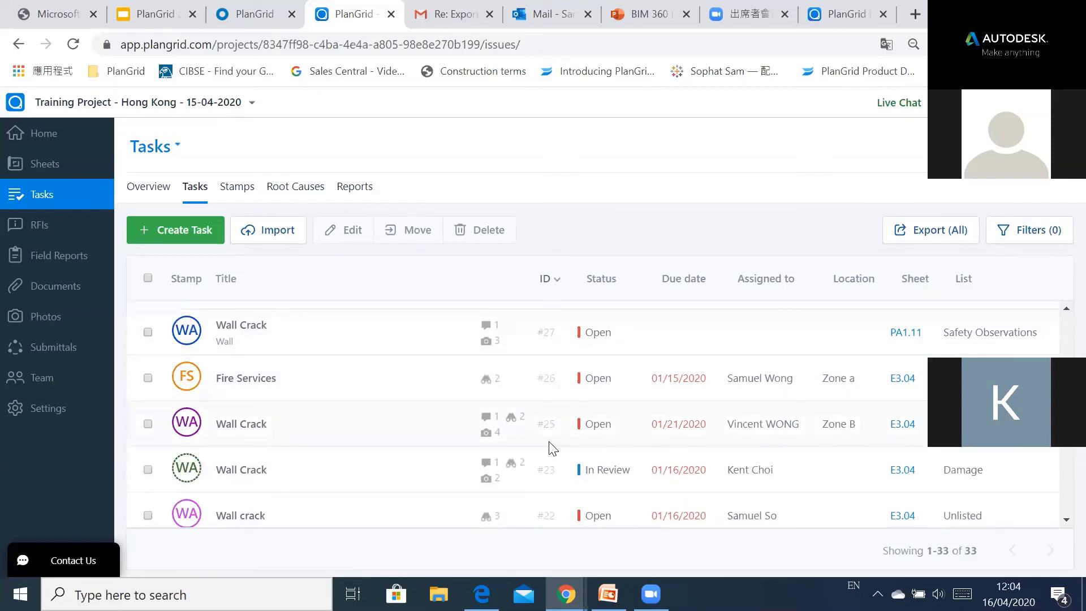
- Review the project's task stamps and check the details of the Cleaning Needed stamp without changing them
{"action": "left_click", "coordinate": [234, 192]}
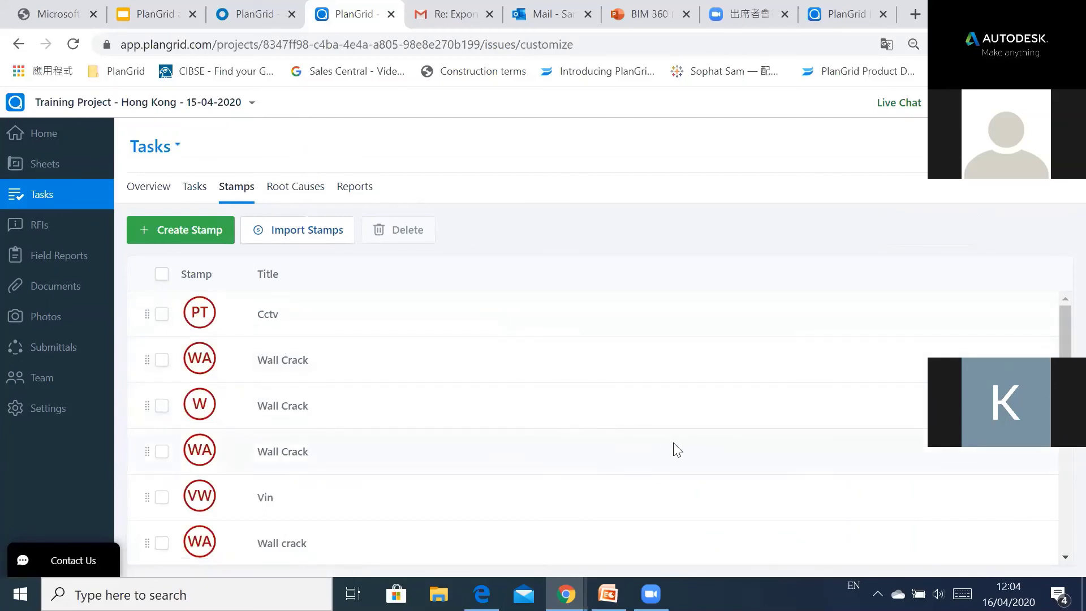
{"action": "scroll", "coordinate": [690, 453], "scroll_direction": "down", "scroll_amount": 1}
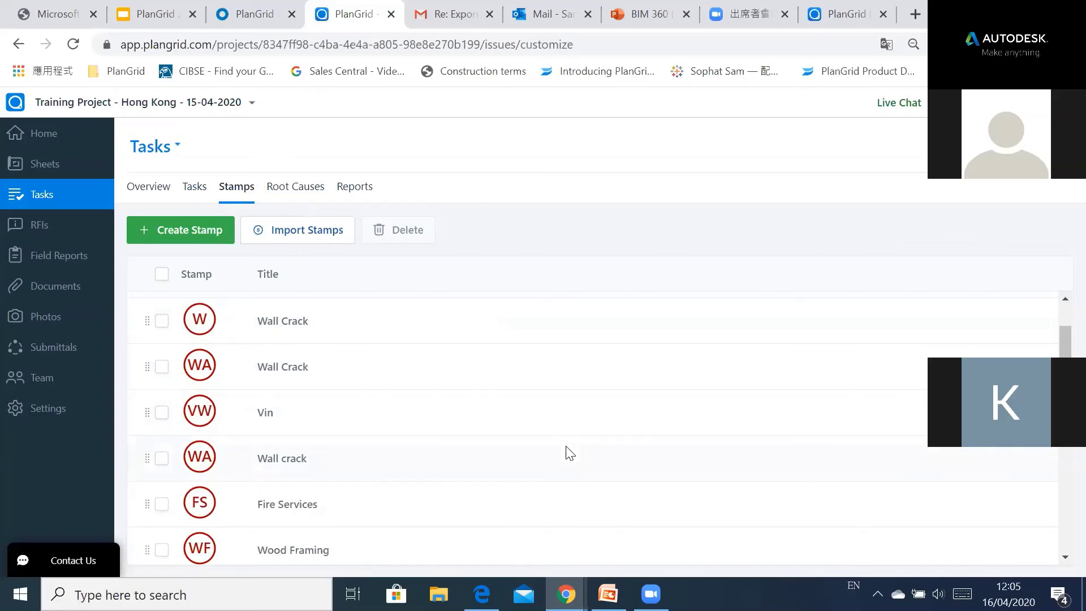
{"action": "scroll", "coordinate": [570, 452], "scroll_direction": "down", "scroll_amount": 3}
{"action": "scroll", "coordinate": [570, 451], "scroll_direction": "down", "scroll_amount": 2}
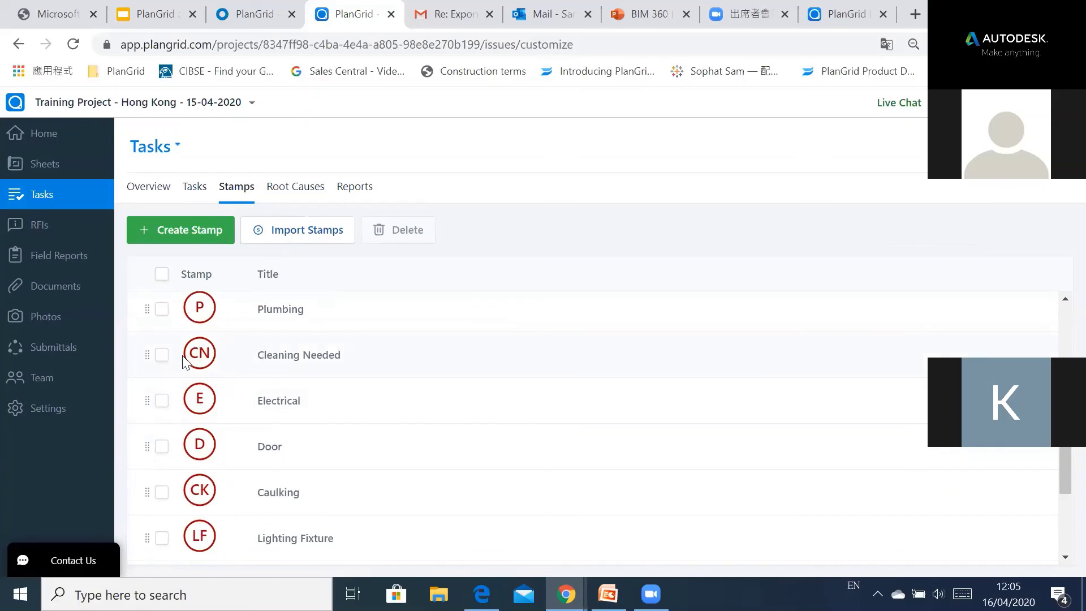
{"action": "left_click", "coordinate": [161, 356]}
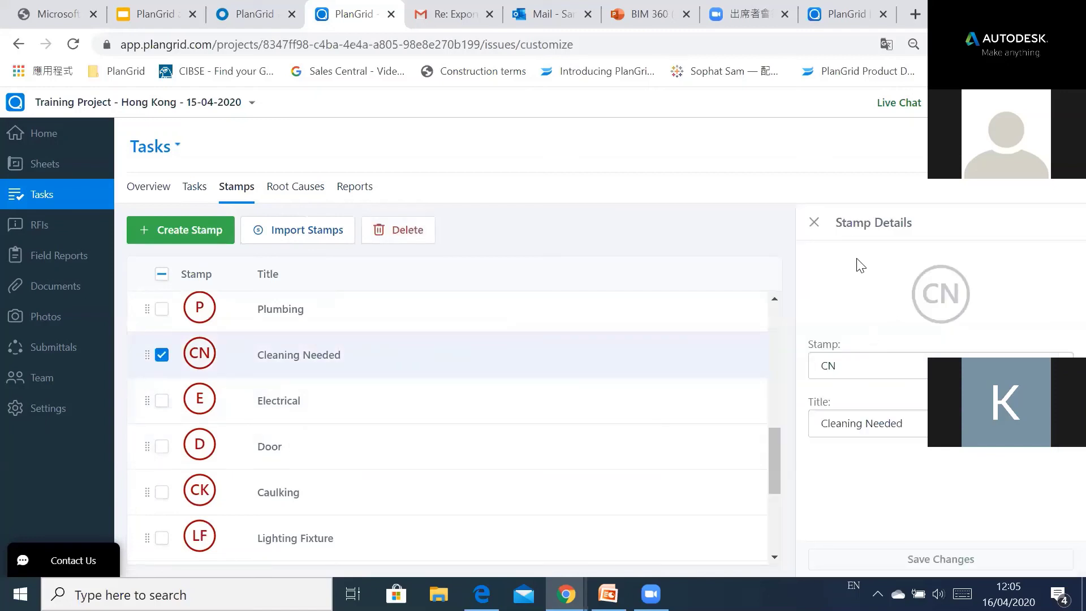
{"action": "left_click", "coordinate": [814, 222]}
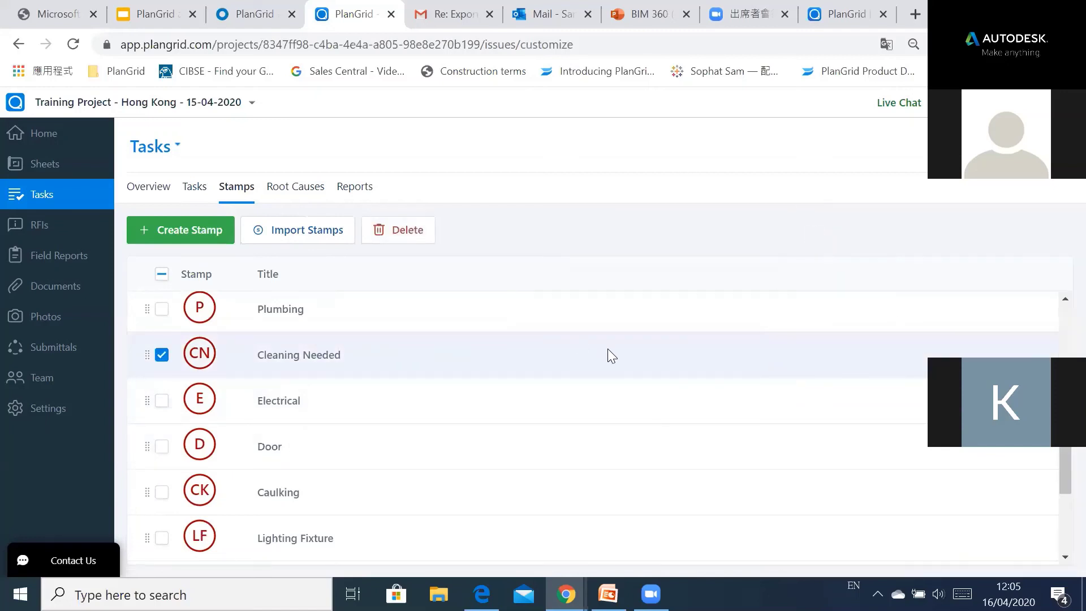
- View the saved task reports of the project
{"action": "left_click", "coordinate": [357, 193]}
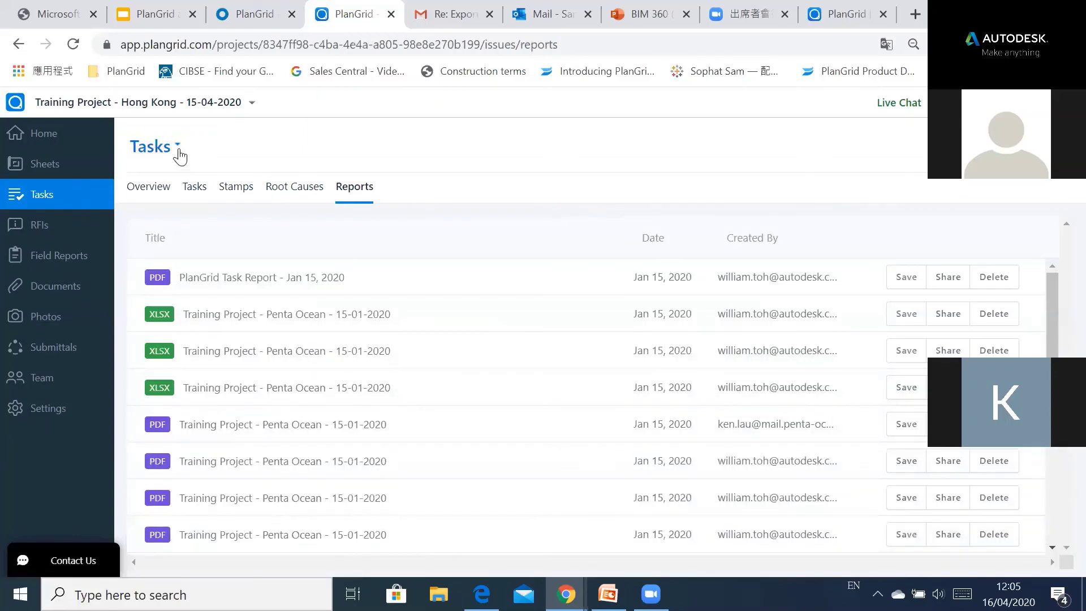
- Check which task lists can be chosen from the tasks overview and return to the full list of tasks
{"action": "left_click", "coordinate": [155, 192]}
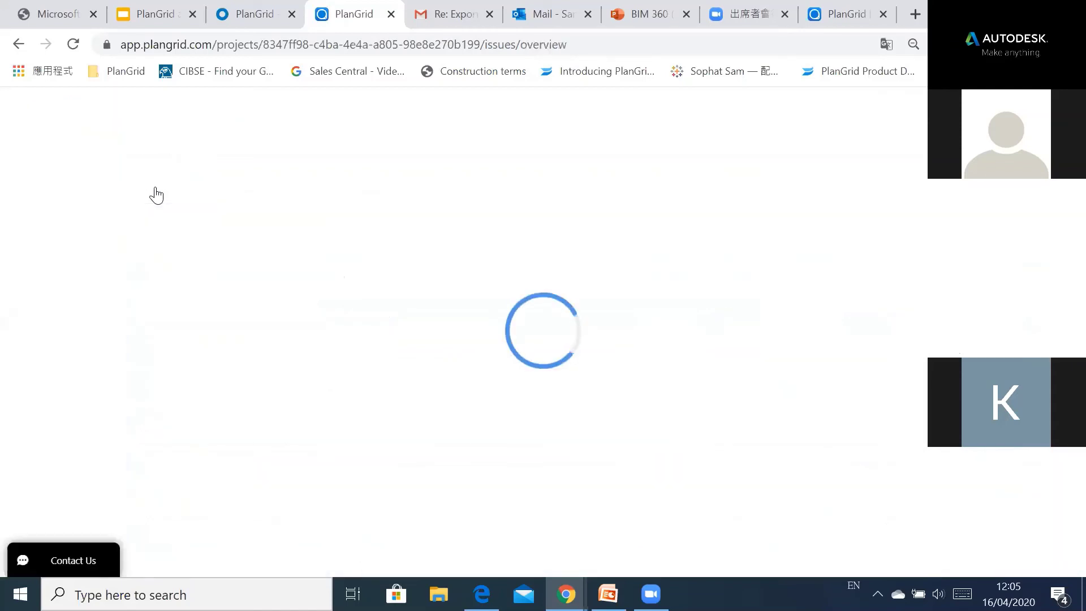
{"action": "left_click", "coordinate": [177, 148]}
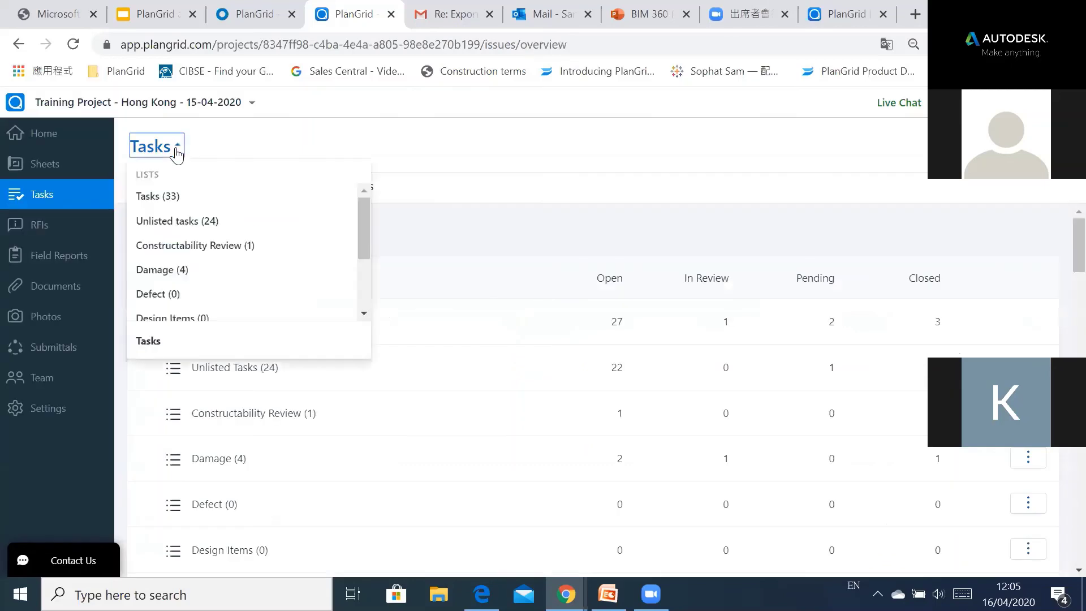
{"action": "scroll", "coordinate": [306, 252], "scroll_direction": "down", "scroll_amount": 2}
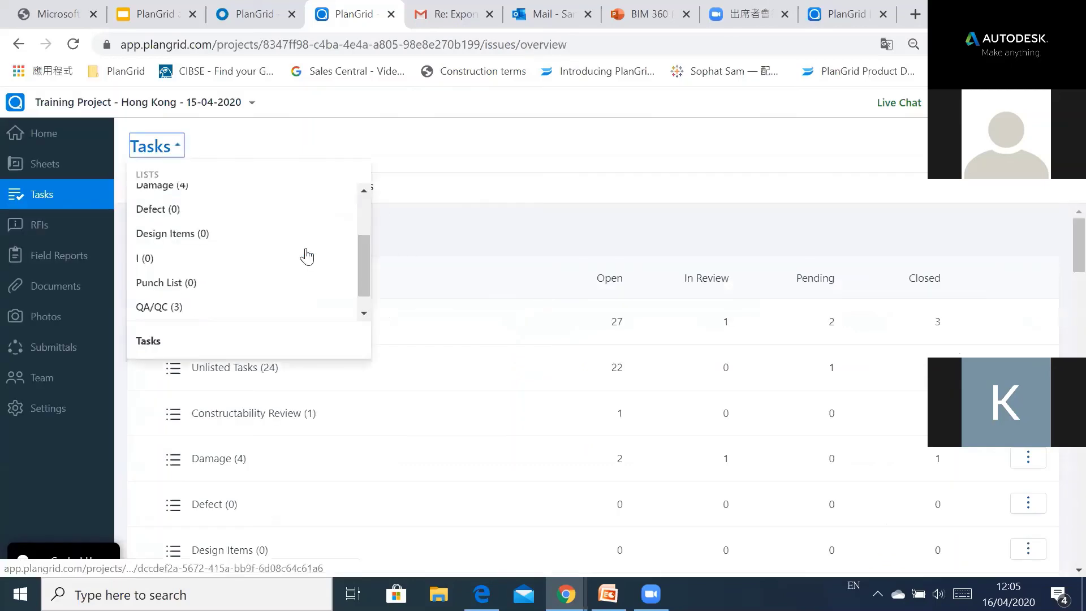
{"action": "left_click", "coordinate": [500, 196]}
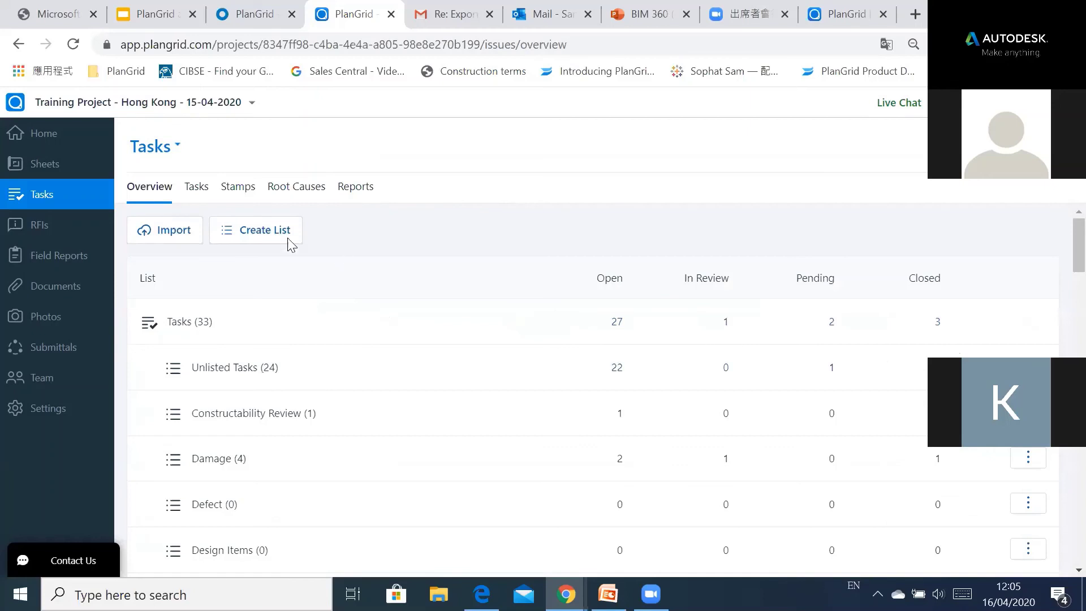
{"action": "left_click", "coordinate": [199, 192]}
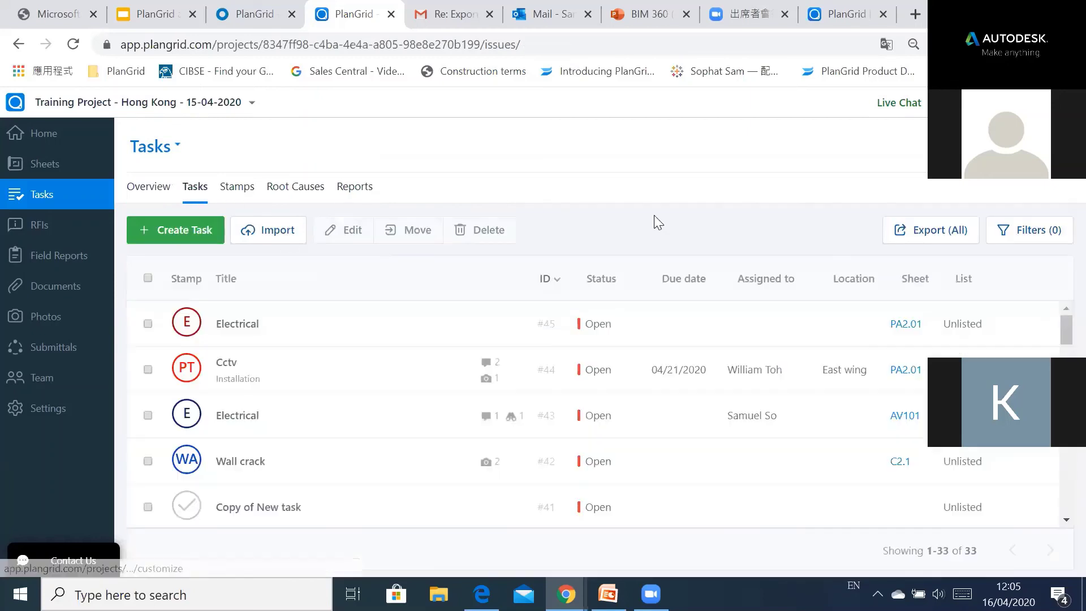
- Review the export report options for all tasks and check the company logo upload without adding a logo
{"action": "left_click", "coordinate": [936, 234]}
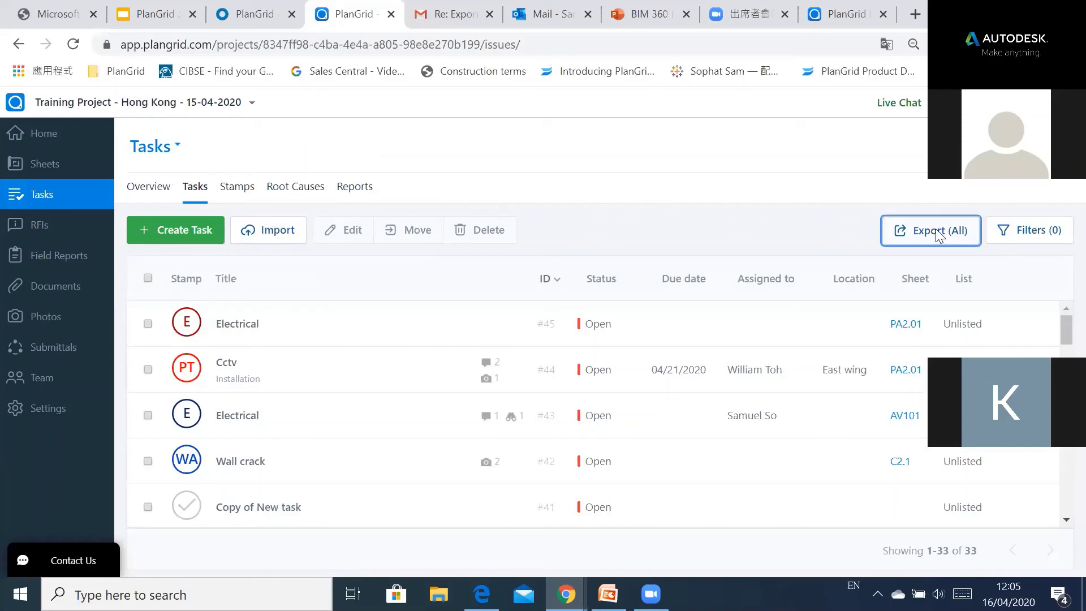
{"action": "scroll", "coordinate": [995, 334], "scroll_direction": "down", "scroll_amount": 6}
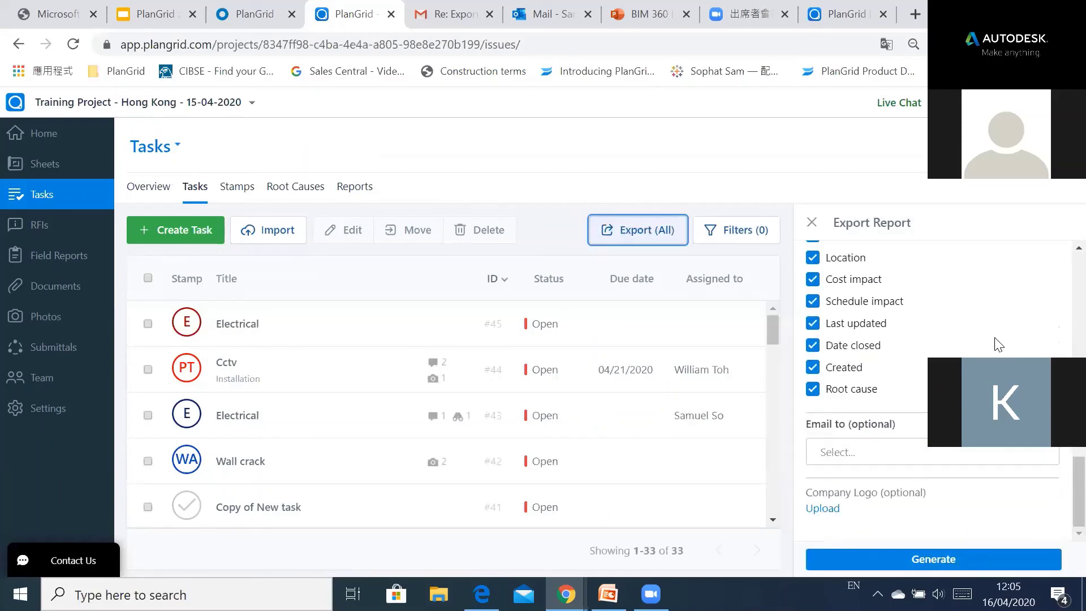
{"action": "left_click", "coordinate": [821, 508]}
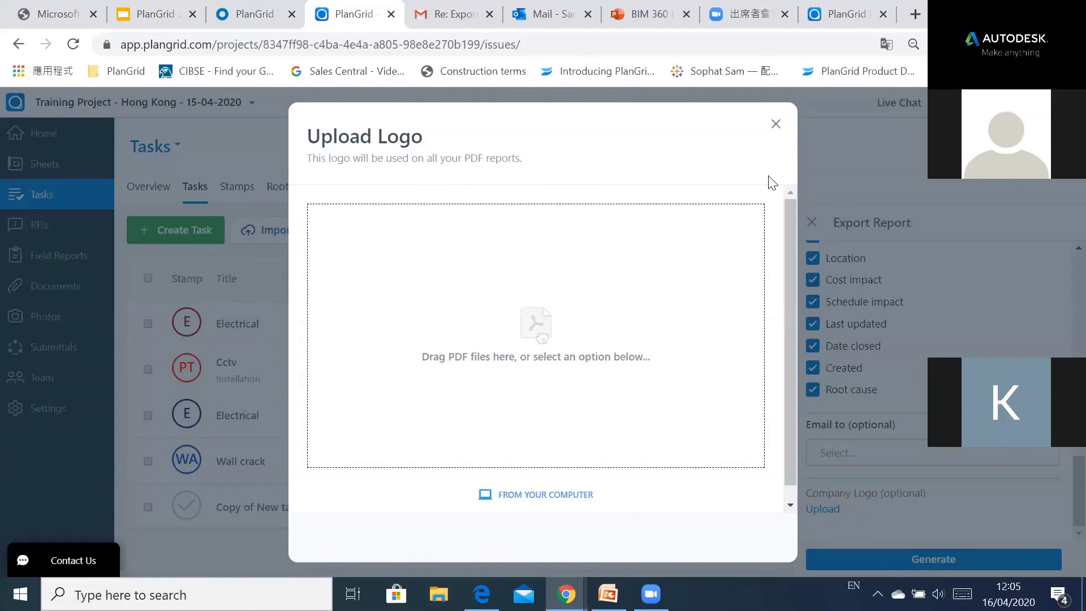
{"action": "key", "text": "Escape"}
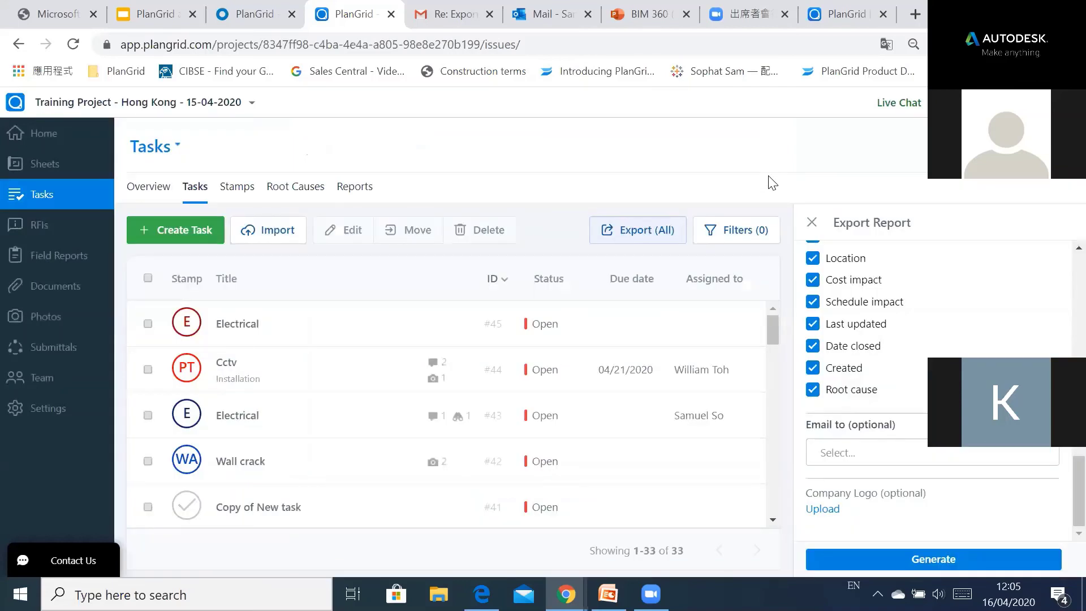
- Open PlanGrid_Issue_Report_-_Sep_15_2018.pdf from the desktop and examine the details, sheet snapshot and photo of issue #194 Wall Repair
{"action": "key", "text": "super+d"}
{"action": "double_click", "coordinate": [907, 219]}
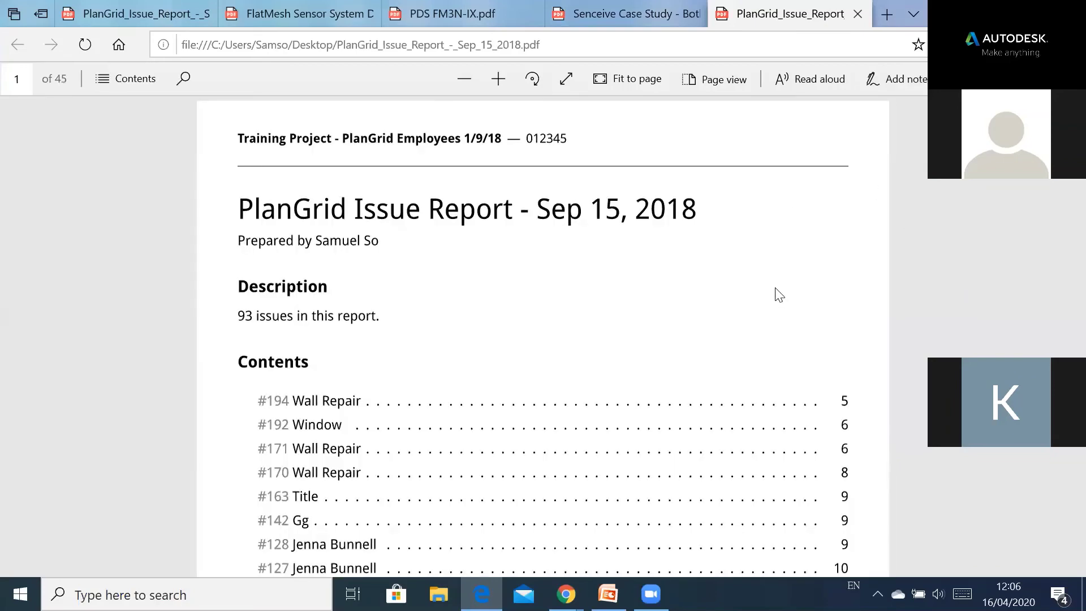
{"action": "scroll", "coordinate": [776, 329], "scroll_direction": "down", "scroll_amount": 10}
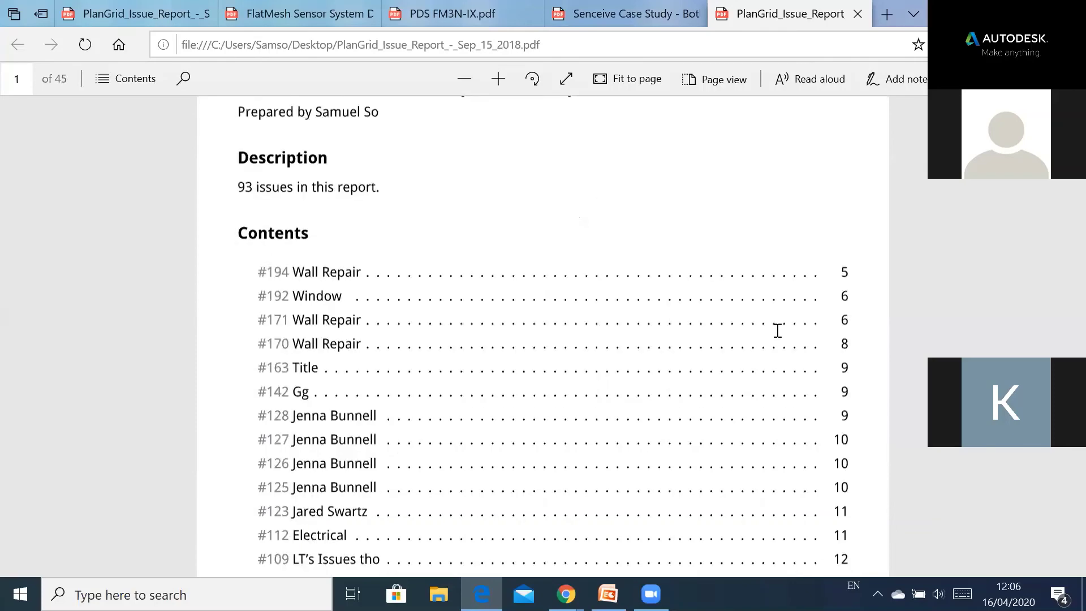
{"action": "scroll", "coordinate": [778, 330], "scroll_direction": "down", "scroll_amount": 15}
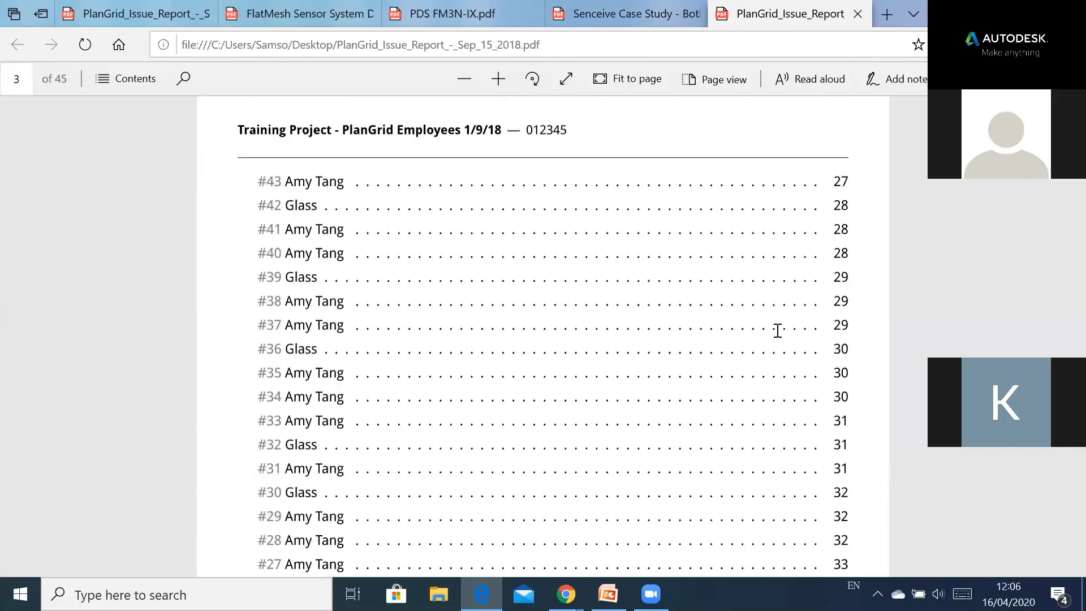
{"action": "scroll", "coordinate": [776, 334], "scroll_direction": "down", "scroll_amount": 15}
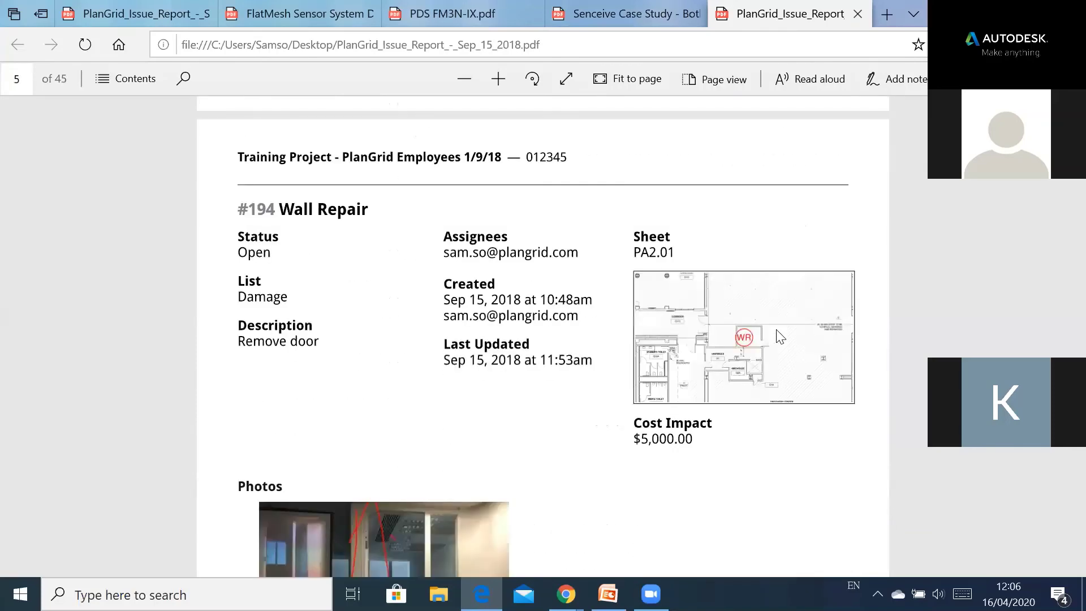
{"action": "scroll", "coordinate": [780, 336], "scroll_direction": "up", "scroll_amount": 2}
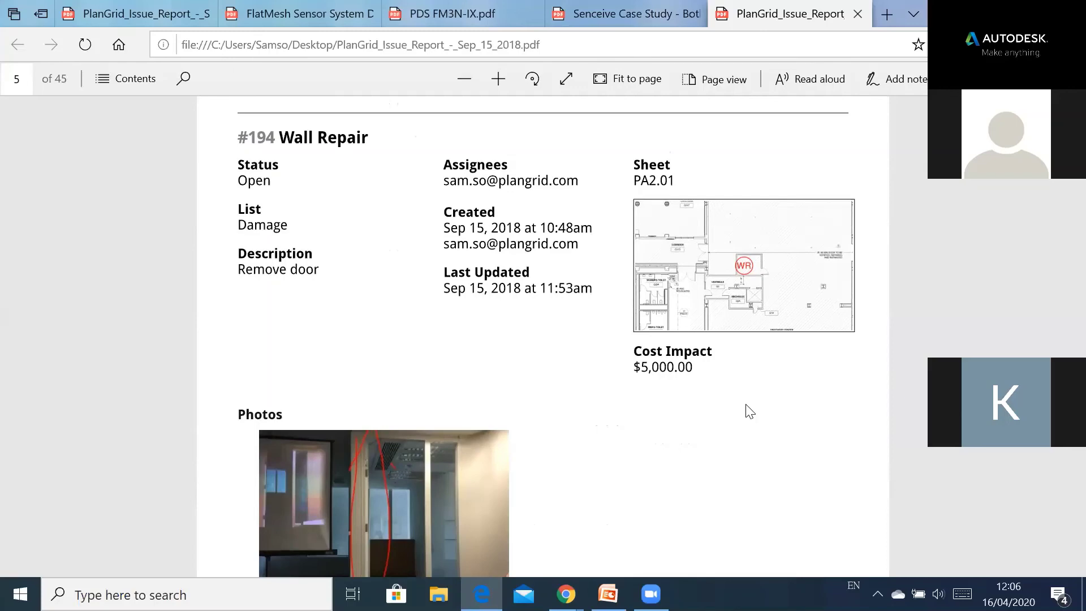
{"action": "scroll", "coordinate": [761, 412], "scroll_direction": "down", "scroll_amount": 3}
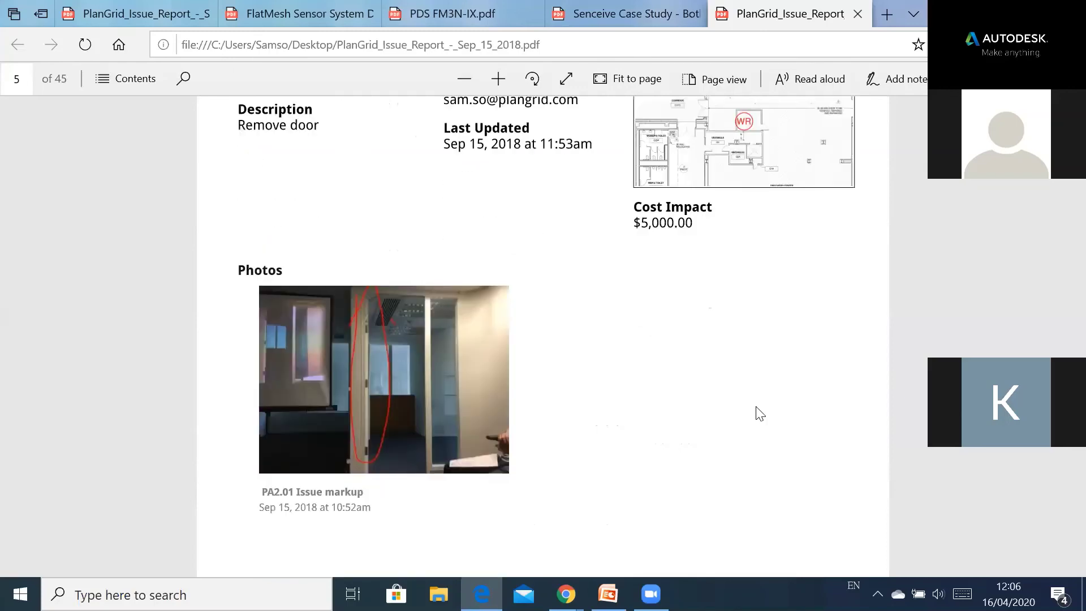
{"action": "scroll", "coordinate": [756, 407], "scroll_direction": "up", "scroll_amount": 3}
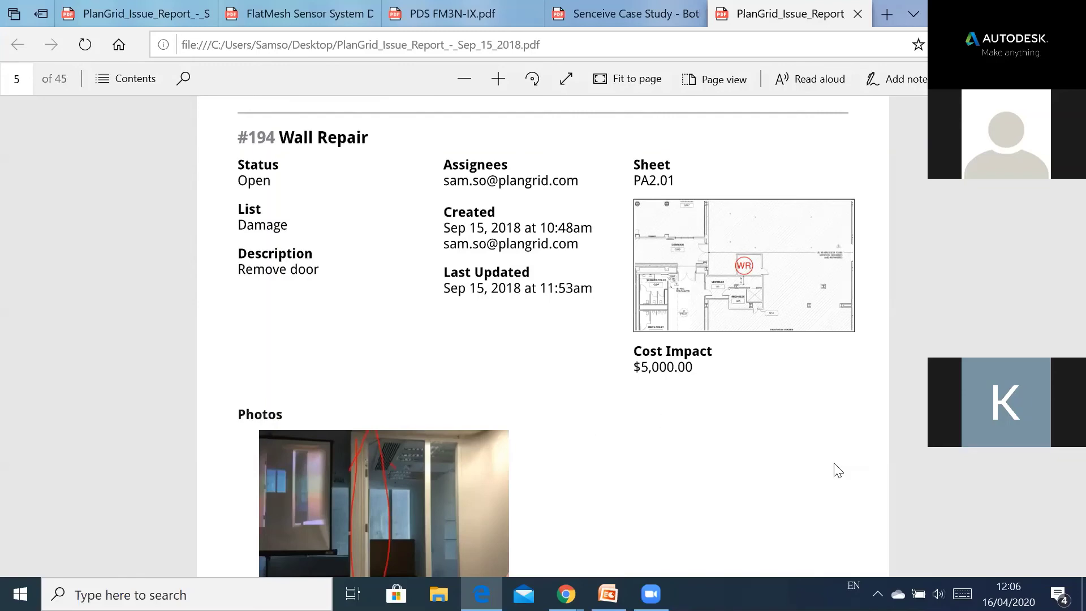
{"action": "scroll", "coordinate": [837, 469], "scroll_direction": "down", "scroll_amount": 3}
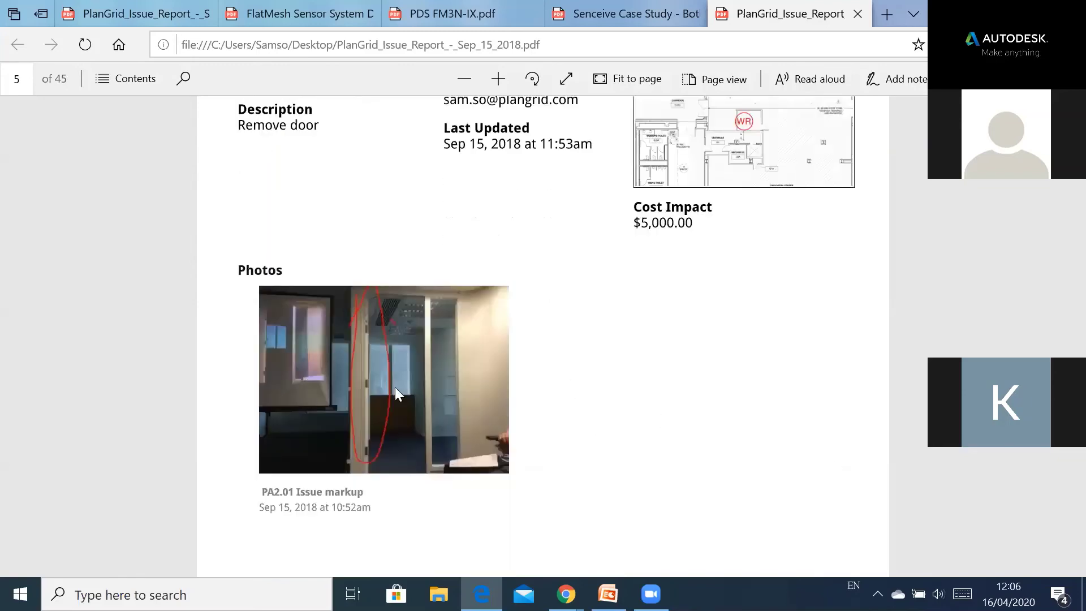
- Skim the remaining issue entries through the report and return to its first page
{"action": "scroll", "coordinate": [526, 371], "scroll_direction": "down", "scroll_amount": 10}
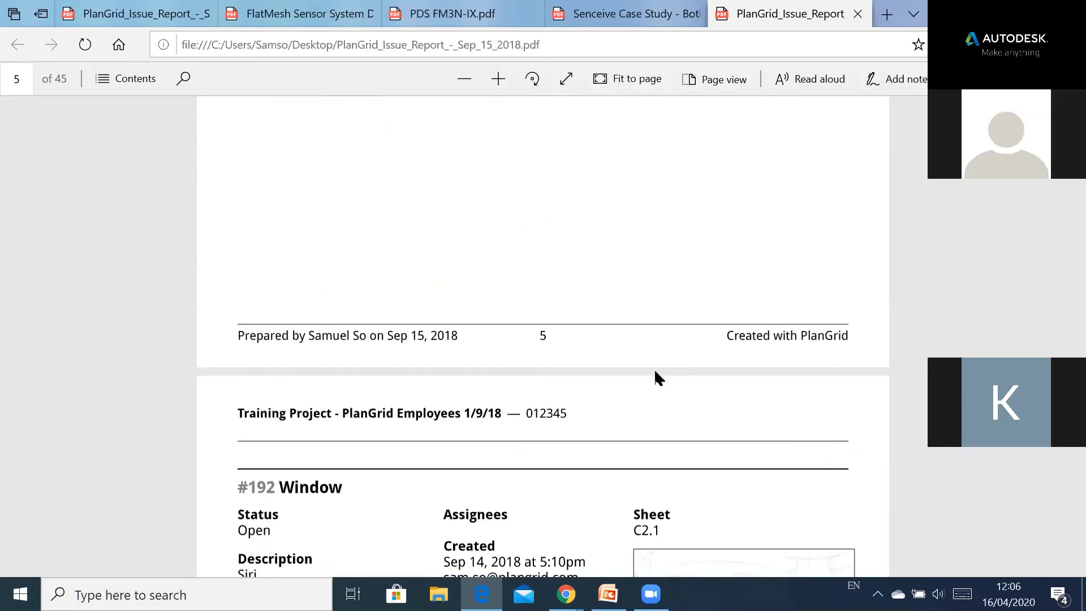
{"action": "scroll", "coordinate": [655, 372], "scroll_direction": "down", "scroll_amount": 14}
{"action": "scroll", "coordinate": [642, 388], "scroll_direction": "down", "scroll_amount": 20}
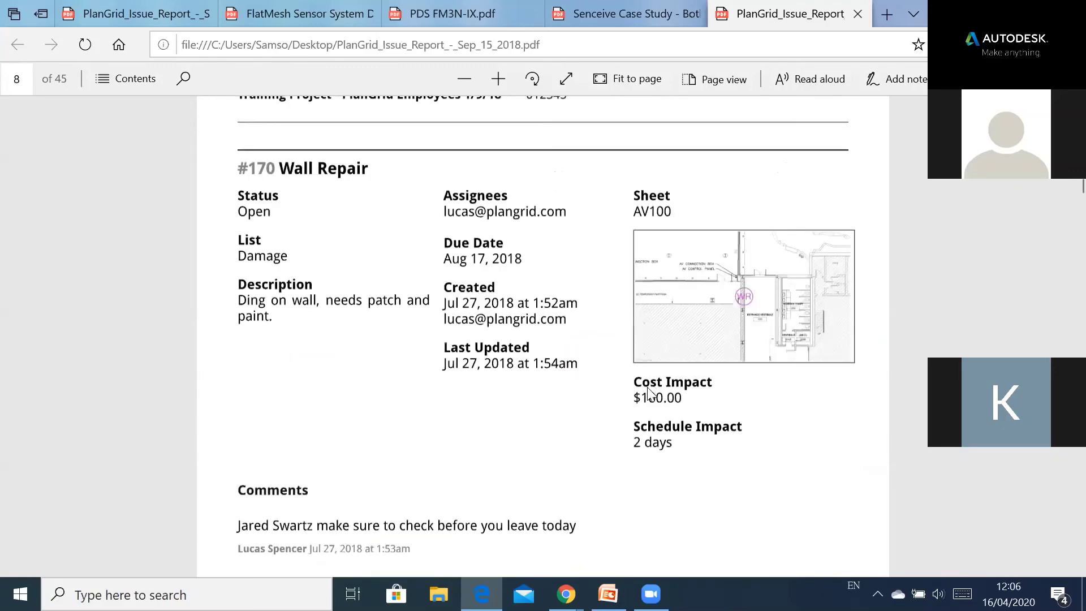
{"action": "scroll", "coordinate": [650, 390], "scroll_direction": "down", "scroll_amount": 20}
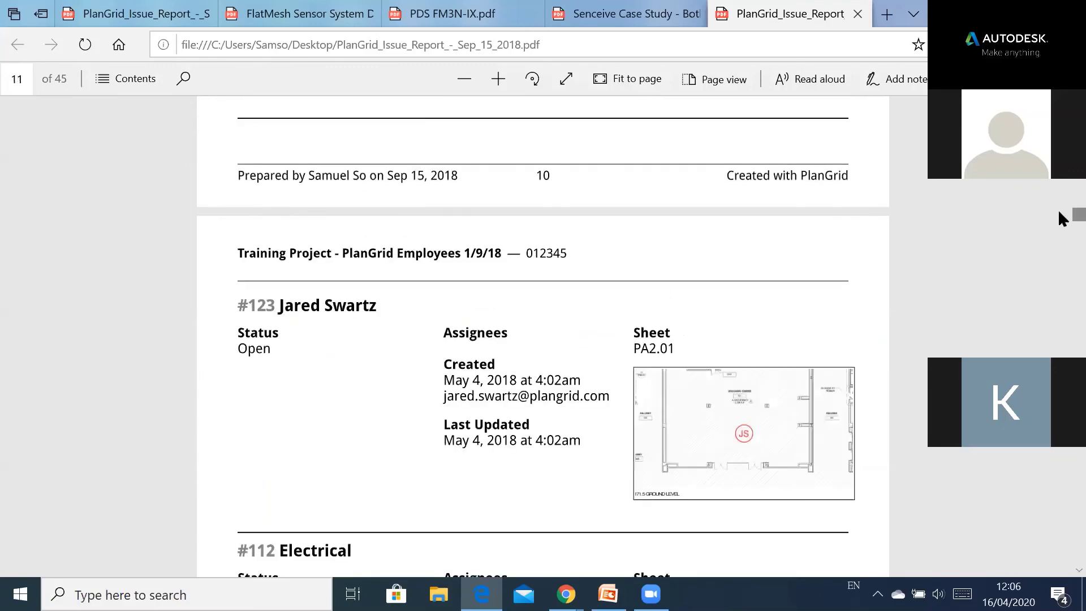
{"action": "left_click_drag", "start_coordinate": [1078, 214], "coordinate": [1079, 438]}
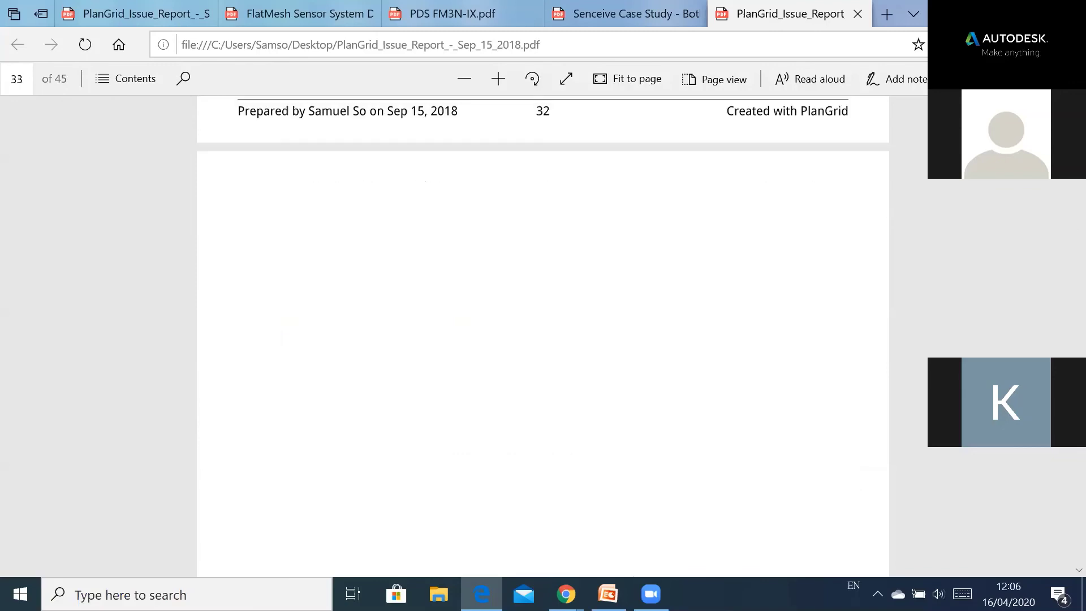
{"action": "scroll", "coordinate": [543, 334], "scroll_direction": "up", "scroll_amount": 5}
{"action": "key", "text": "Home"}
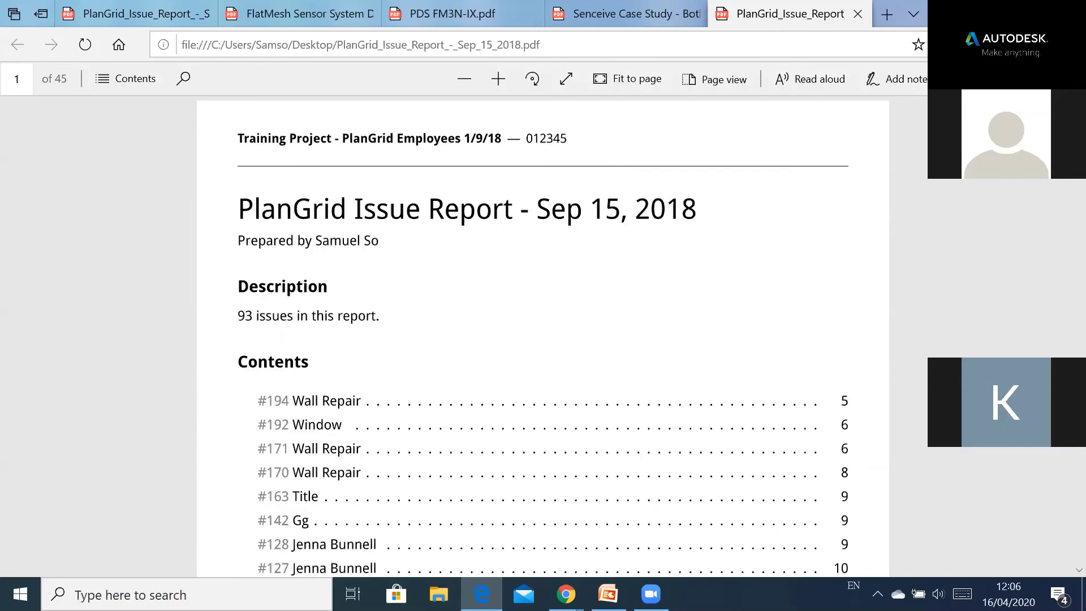
- Follow the contents link to issue #109, return to the contents list and follow the link to issue #95 Door
{"action": "scroll", "coordinate": [565, 343], "scroll_direction": "down", "scroll_amount": 1}
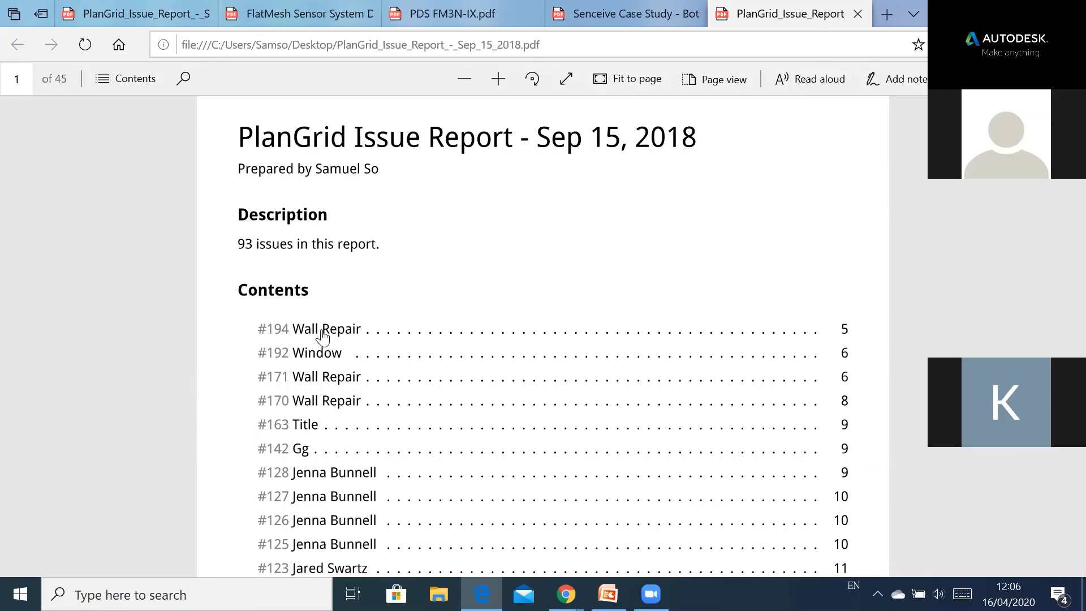
{"action": "scroll", "coordinate": [687, 344], "scroll_direction": "down", "scroll_amount": 5}
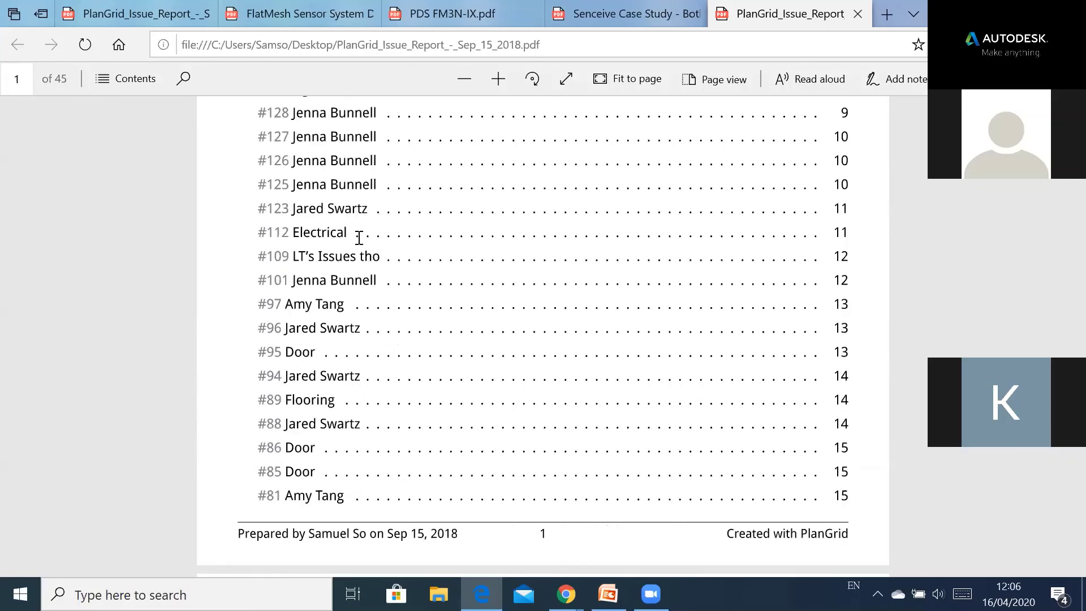
{"action": "left_click", "coordinate": [330, 217]}
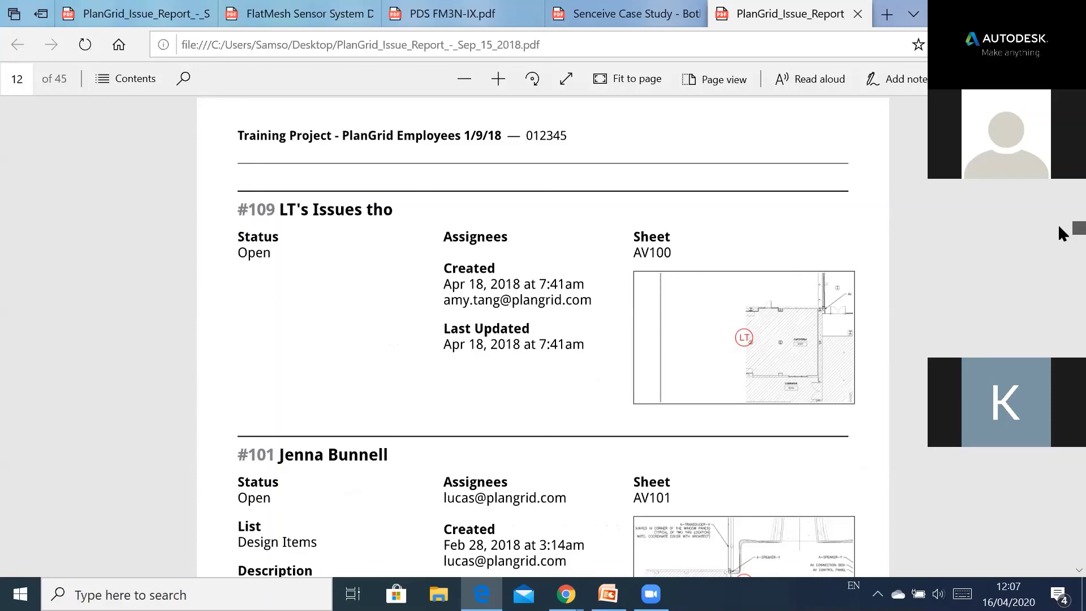
{"action": "key", "text": "alt+Left"}
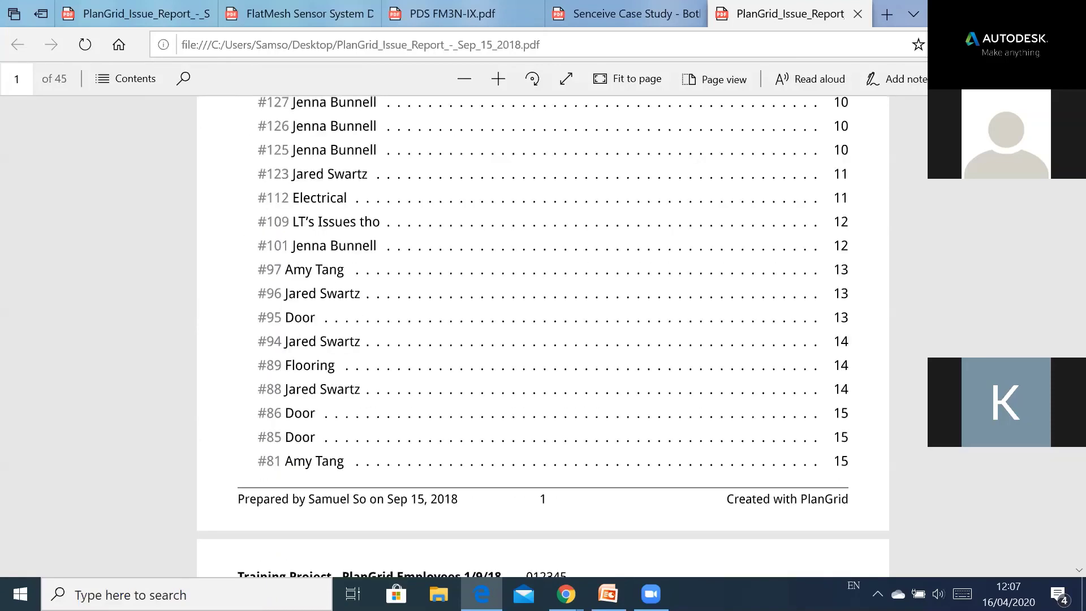
{"action": "left_click", "coordinate": [301, 318]}
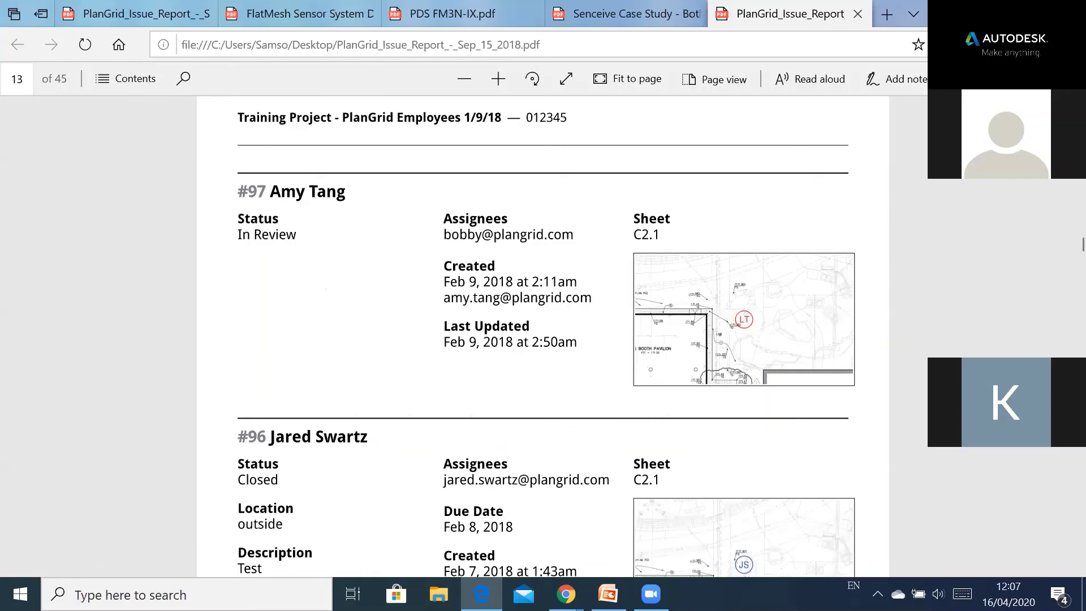